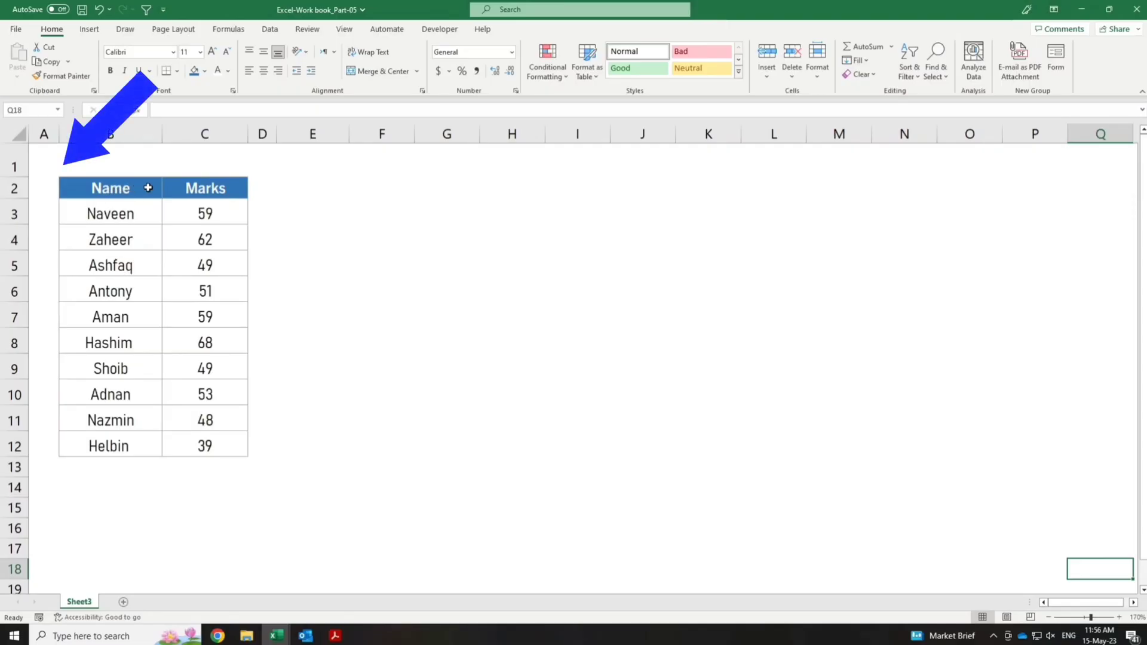
Copy the Name and Marks table in B2:C12 and paste it at E2 using Paste Special with Transpose enabled.
{"action": "left_click_drag", "start_coordinate": [131, 188], "coordinate": [200, 435]}
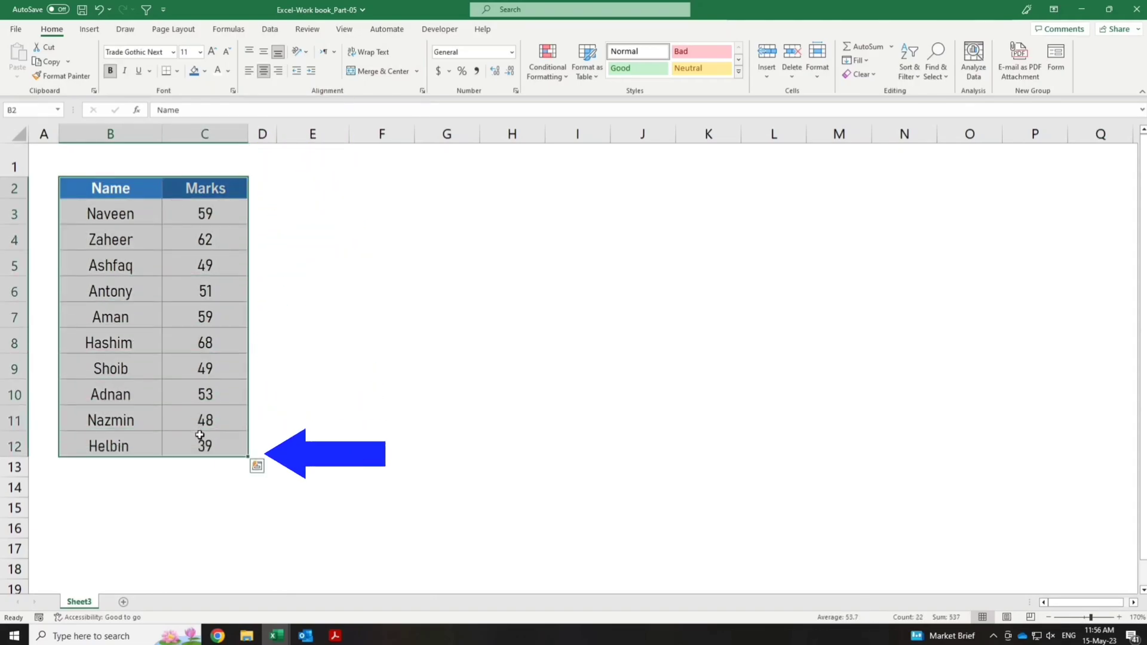
{"action": "key", "text": "ctrl+c"}
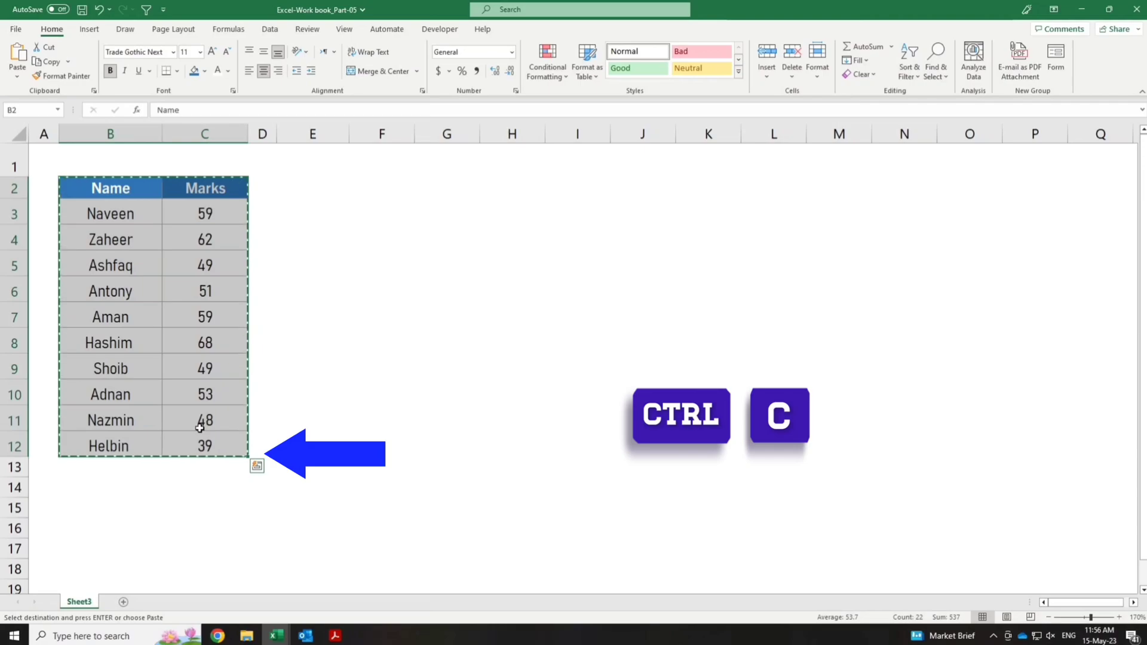
{"action": "left_click", "coordinate": [315, 187]}
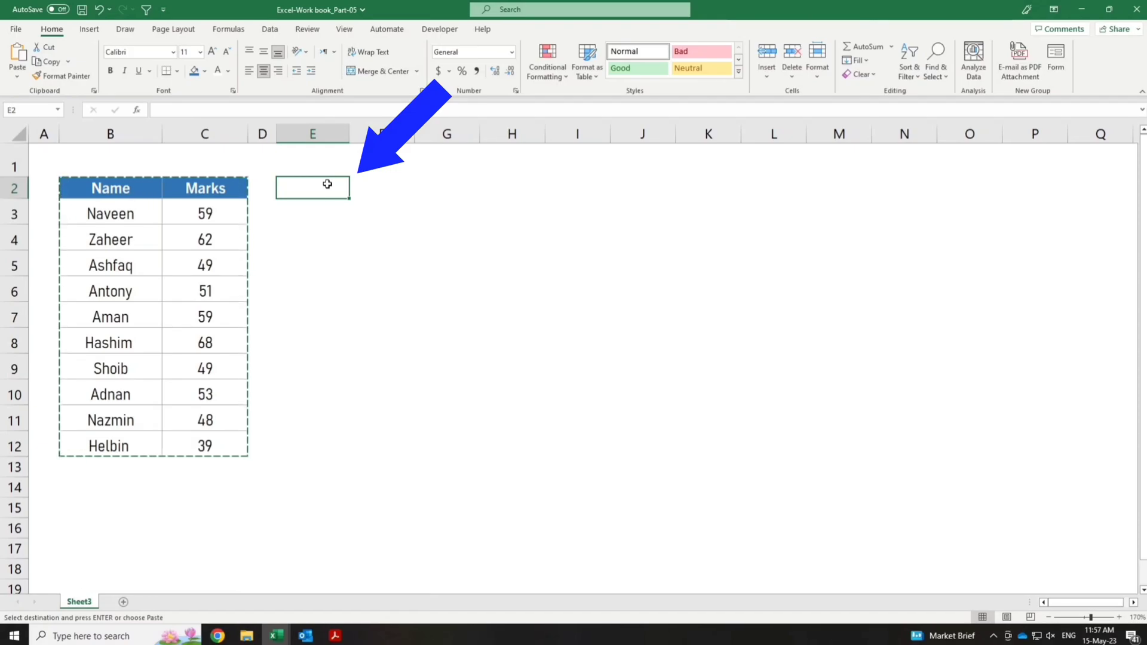
{"action": "right_click", "coordinate": [328, 186]}
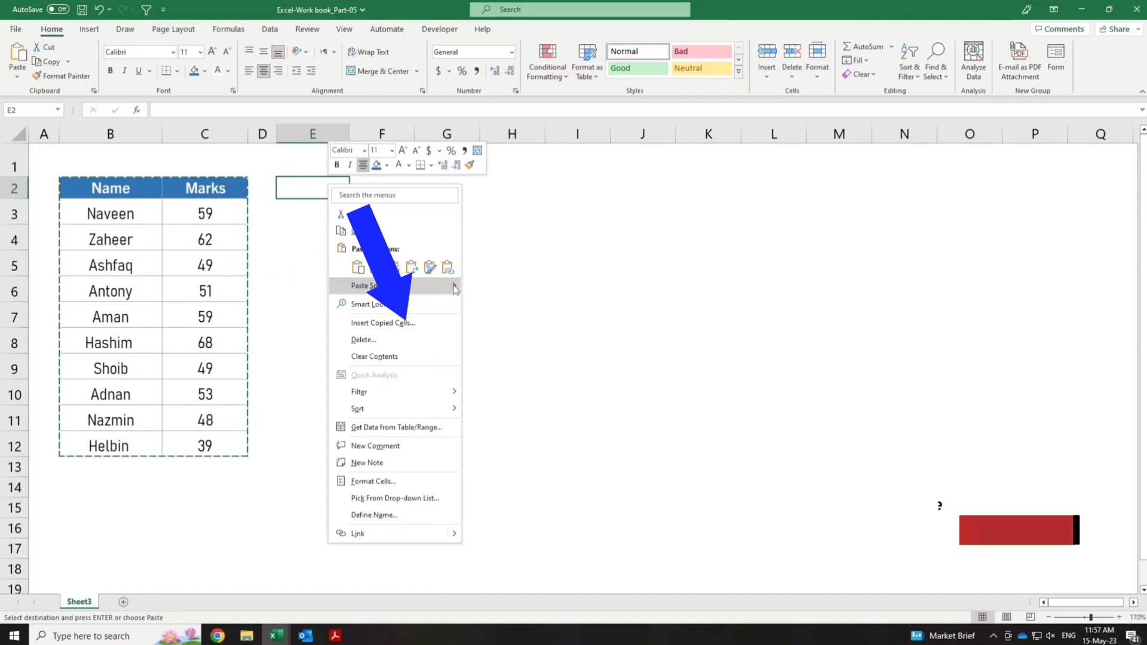
{"action": "mouse_move", "coordinate": [455, 289]}
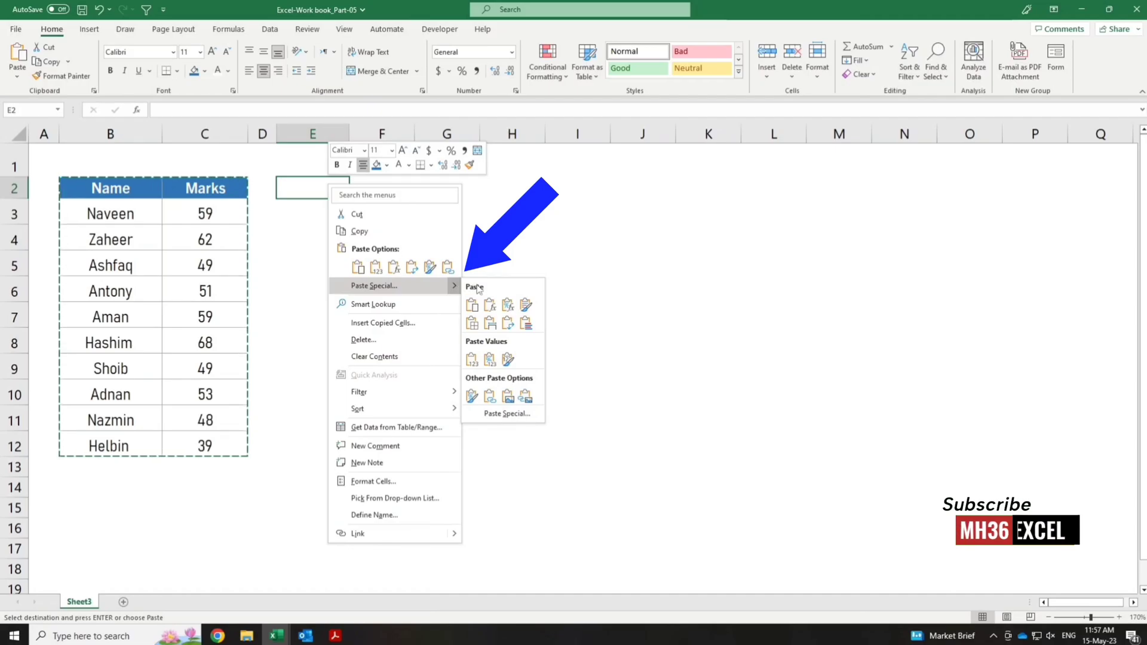
{"action": "left_click", "coordinate": [522, 416]}
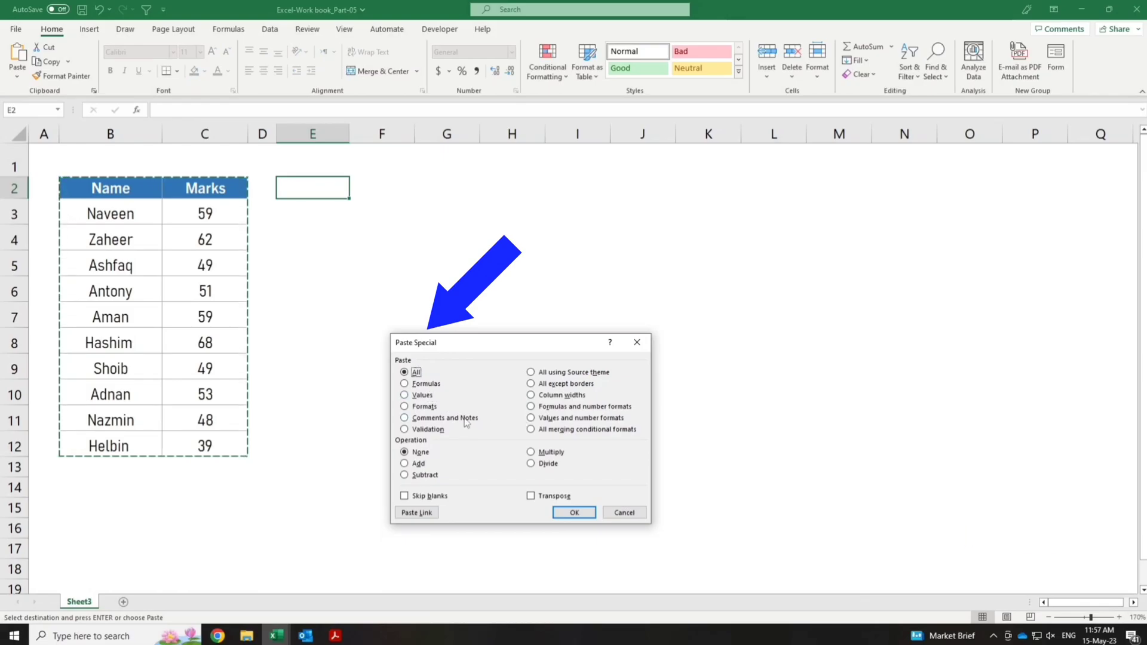
{"action": "left_click", "coordinate": [531, 497]}
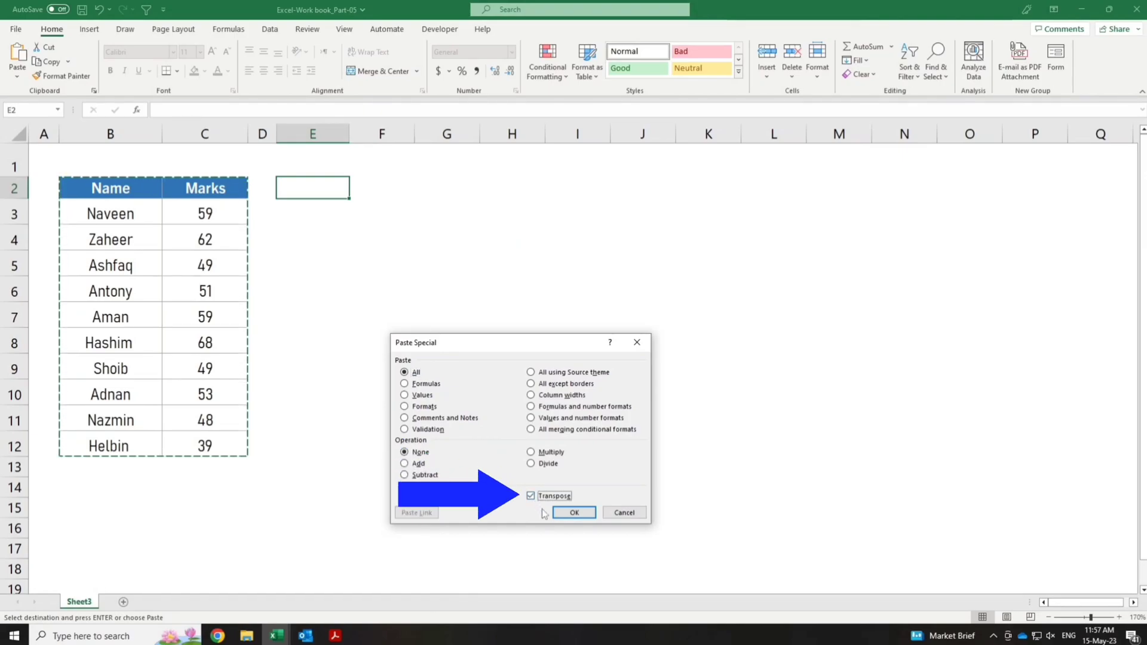
{"action": "left_click", "coordinate": [574, 513]}
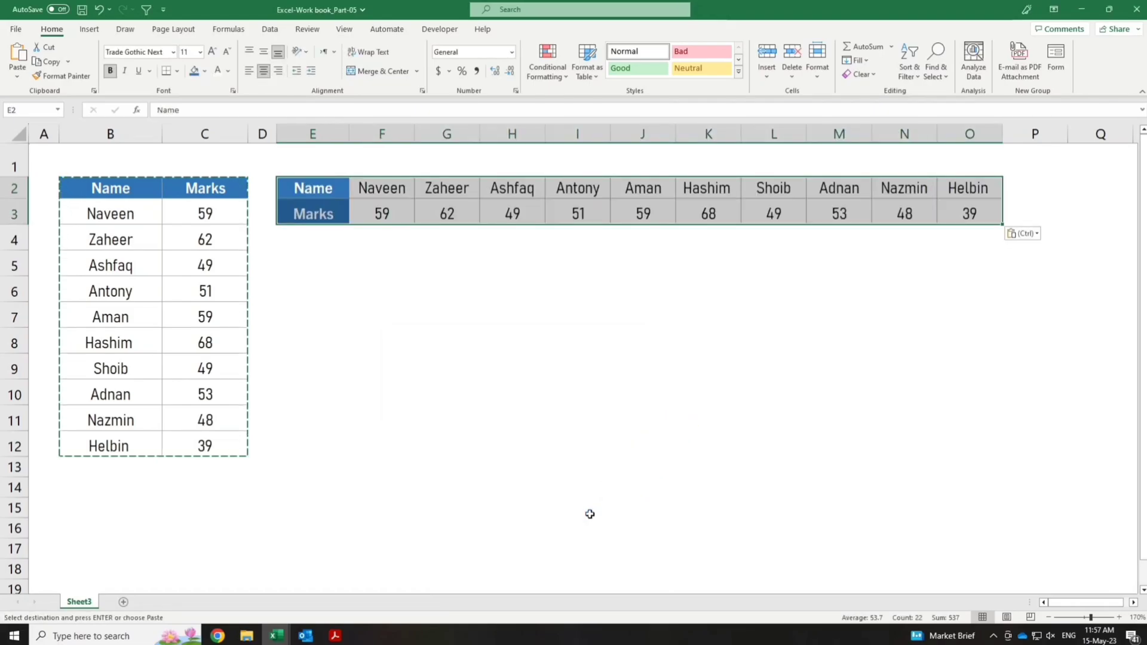
{"action": "left_click", "coordinate": [1071, 526]}
{"action": "double_click", "coordinate": [1096, 526]}
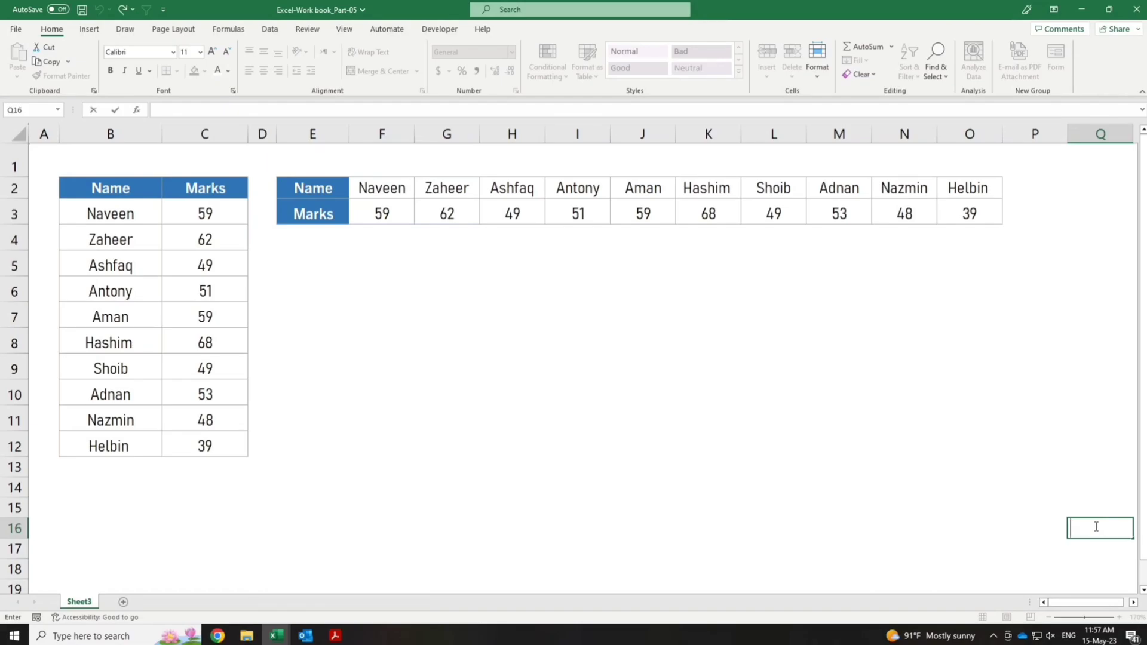
{"action": "left_click", "coordinate": [1043, 529]}
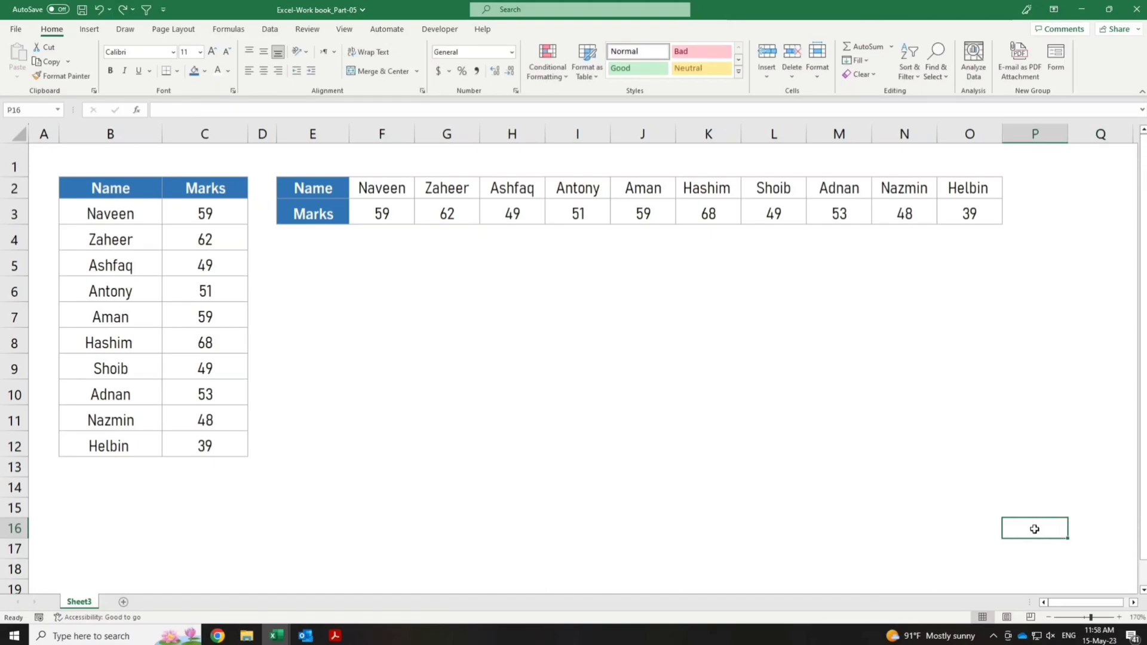
Set the mark in C3 to 63 to test whether the transposed table is linked to the source.
{"action": "left_click", "coordinate": [232, 219]}
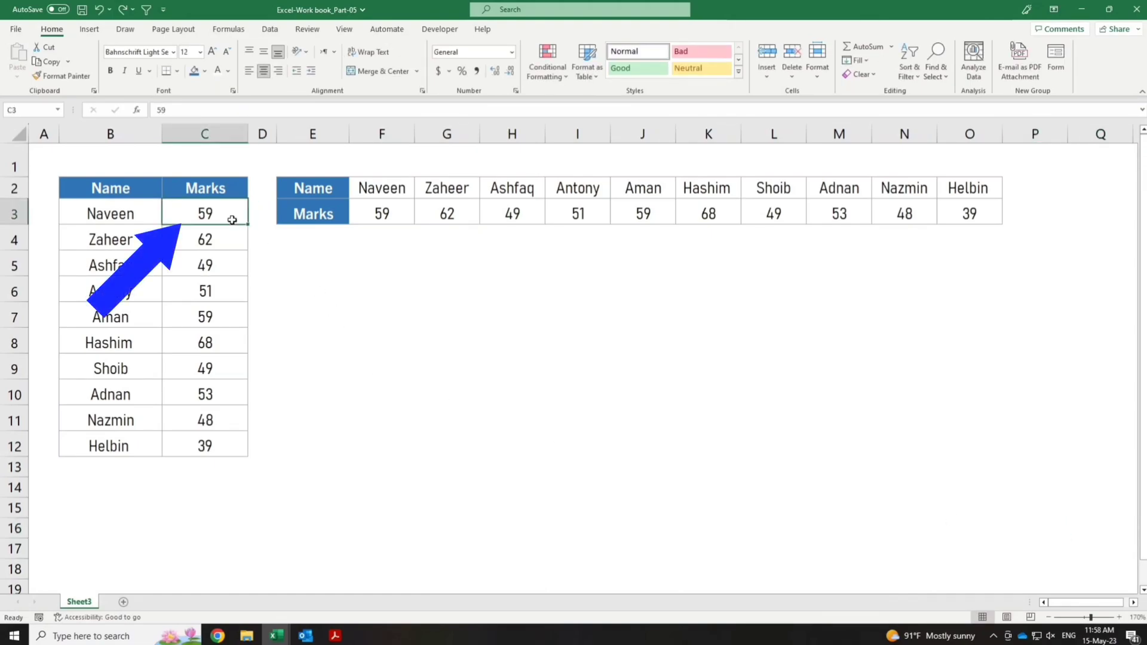
{"action": "type", "text": "63"}
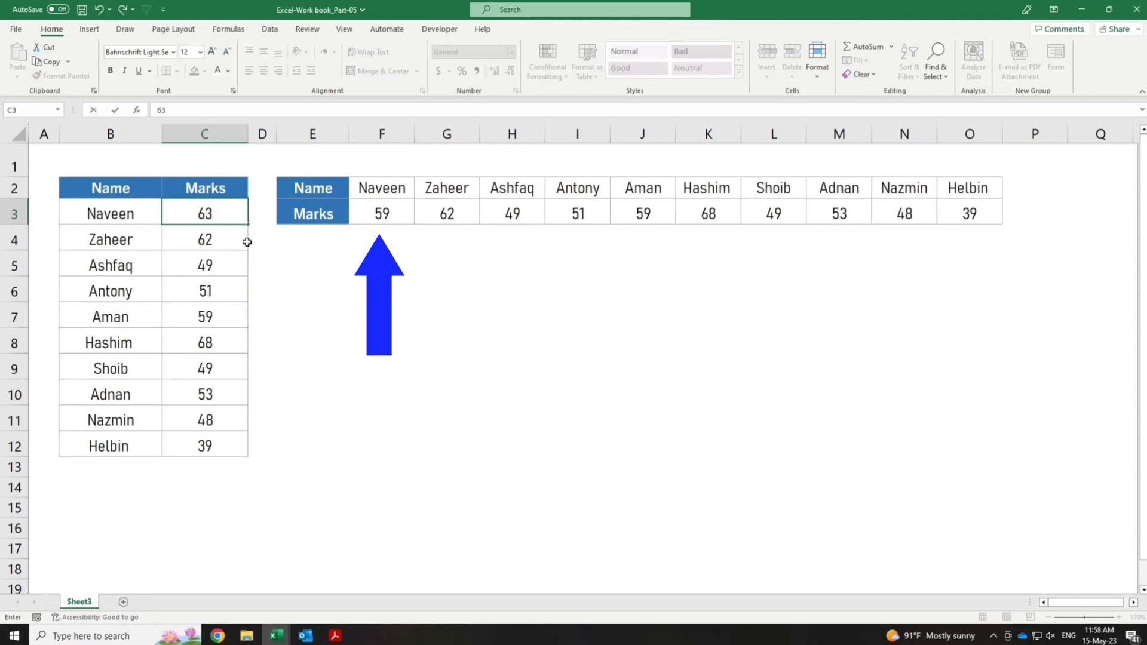
{"action": "left_click", "coordinate": [1075, 549]}
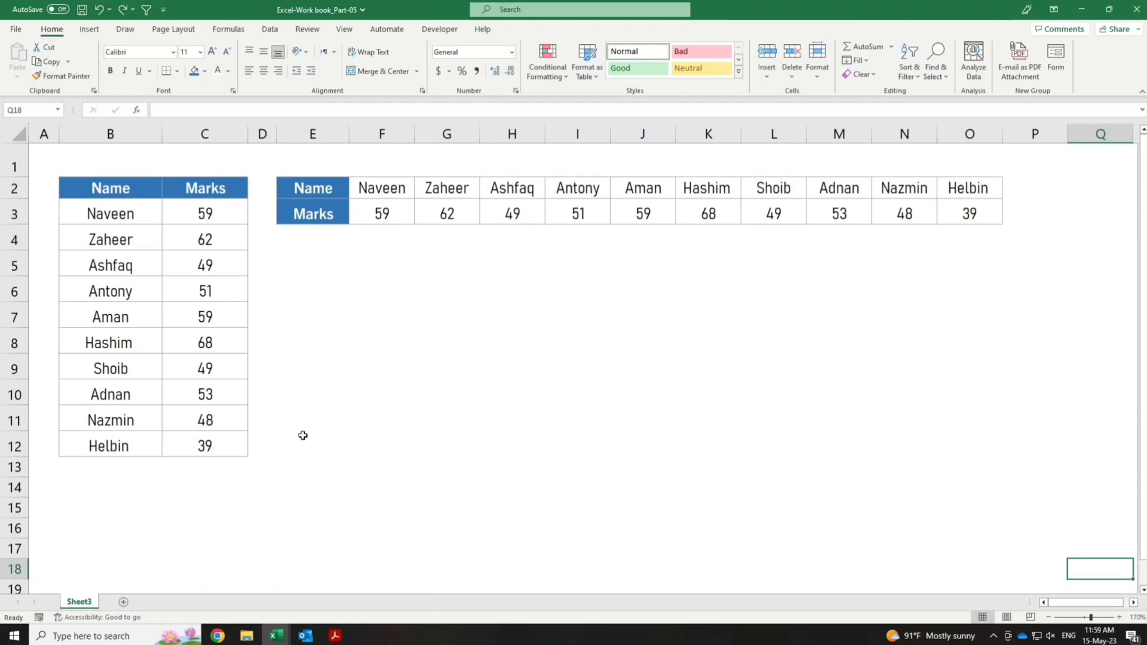
Copy the source table B2:C12 again and paste it transposed at E5.
{"action": "left_click_drag", "start_coordinate": [111, 190], "coordinate": [210, 441]}
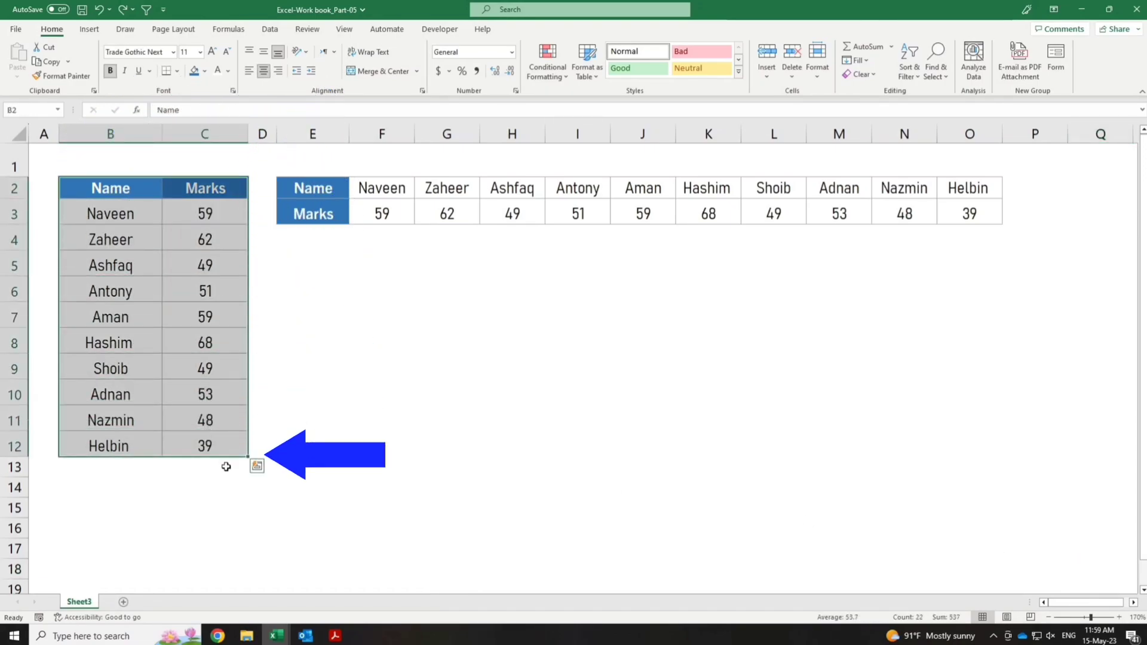
{"action": "key", "text": "ctrl+c"}
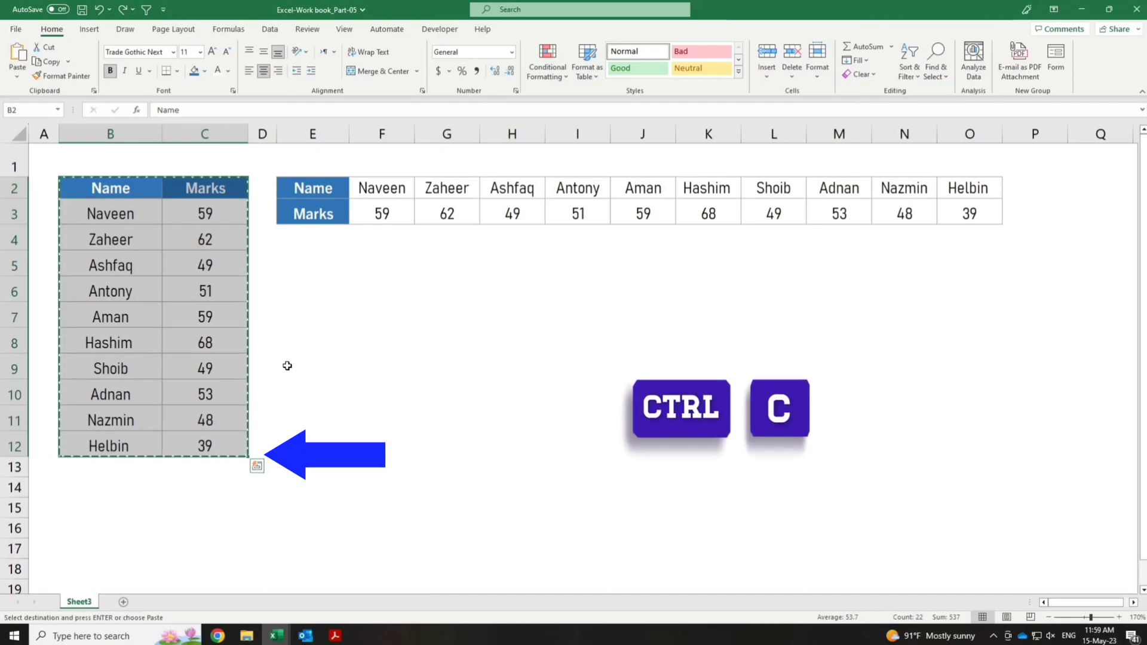
{"action": "left_click", "coordinate": [313, 268]}
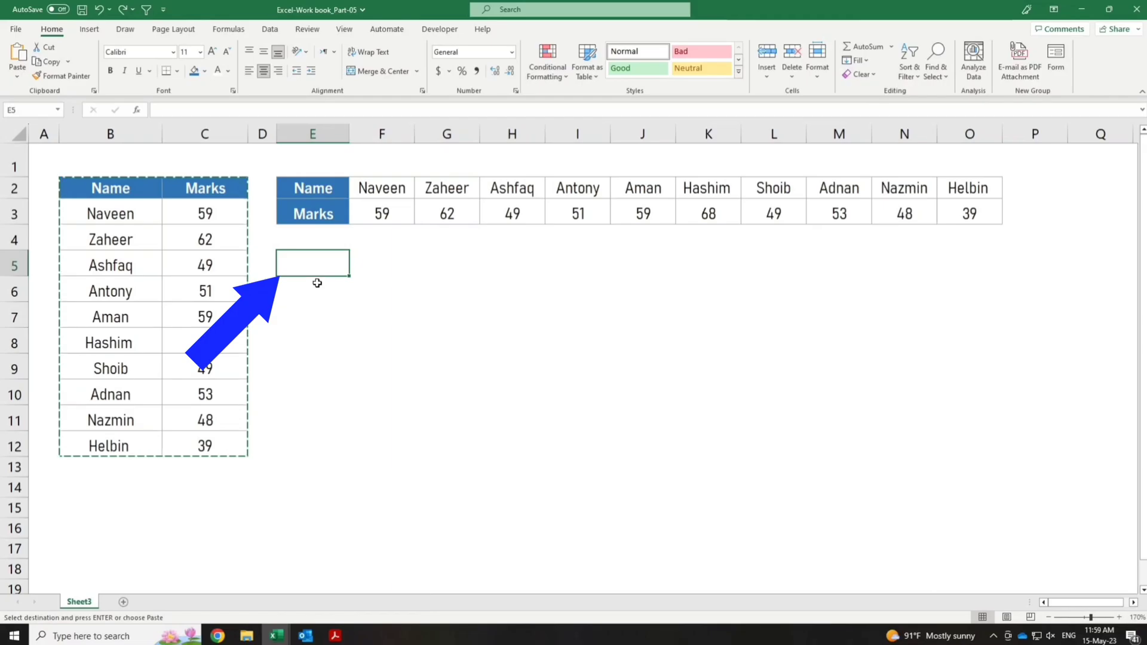
{"action": "key", "text": "alt"}
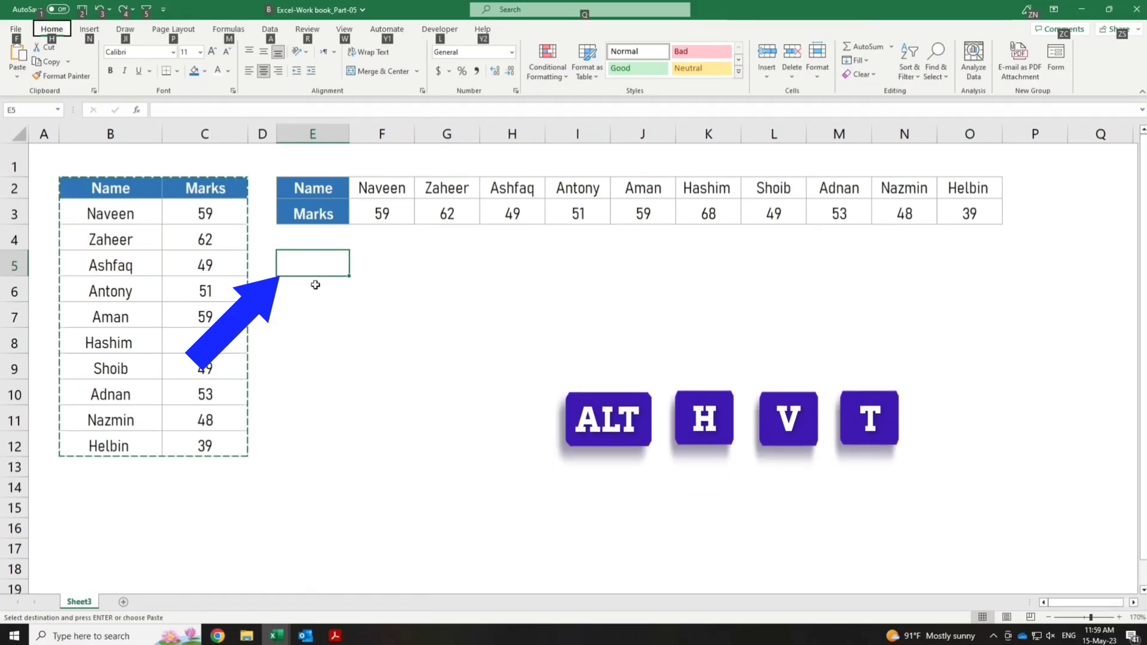
{"action": "key", "text": "h"}
{"action": "key", "text": "v"}
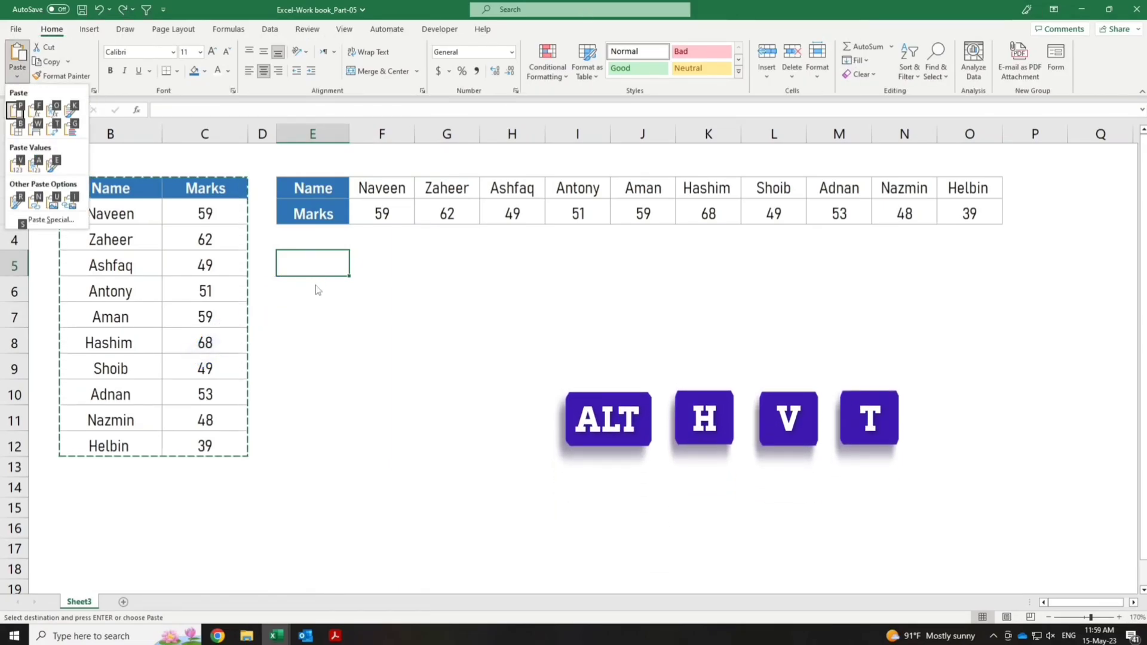
{"action": "key", "text": "t"}
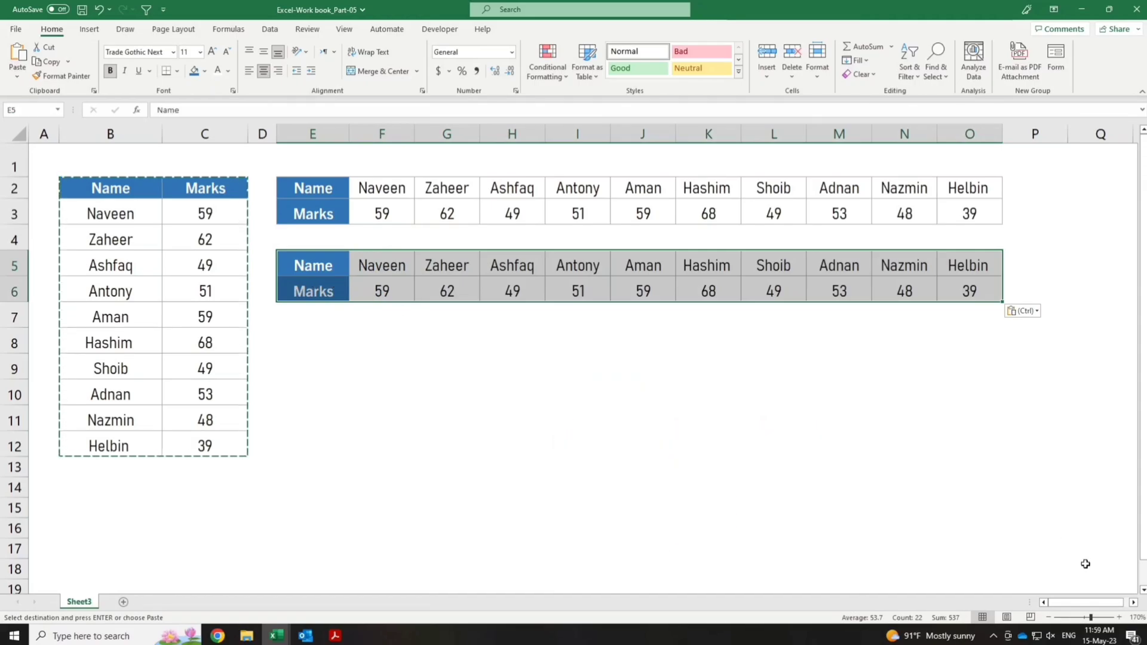
{"action": "double_click", "coordinate": [1087, 565]}
{"action": "double_click", "coordinate": [1061, 544]}
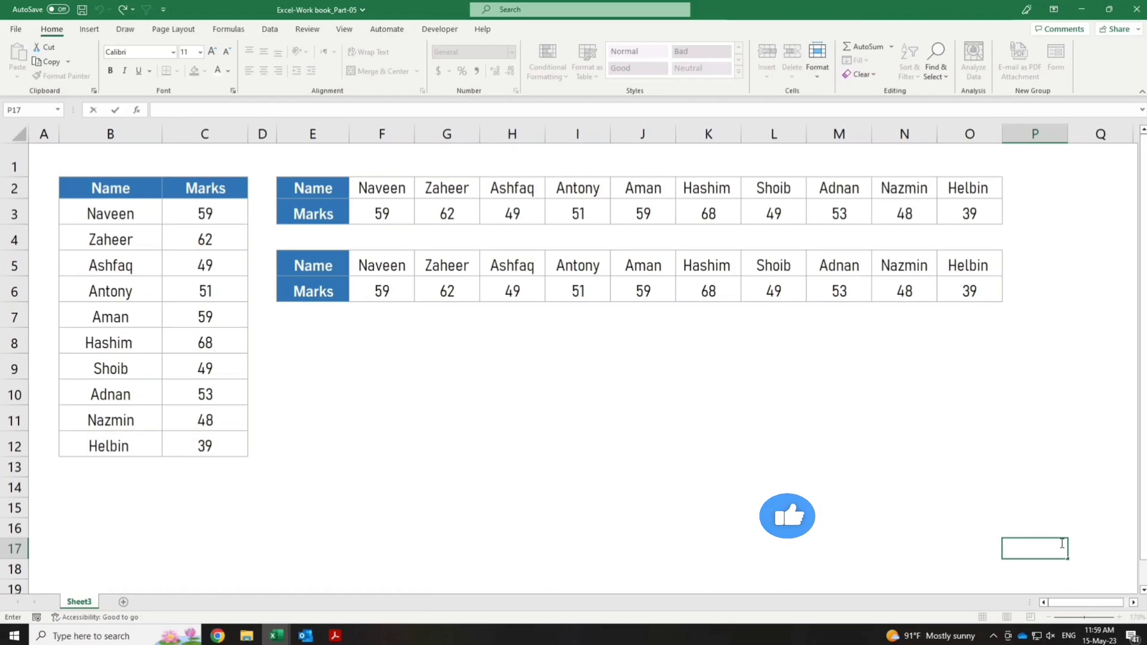
Set the mark in C3 to 60 to test whether the second transposed table follows the source.
{"action": "left_click", "coordinate": [204, 213]}
{"action": "type", "text": "60"}
{"action": "key", "text": "Return"}
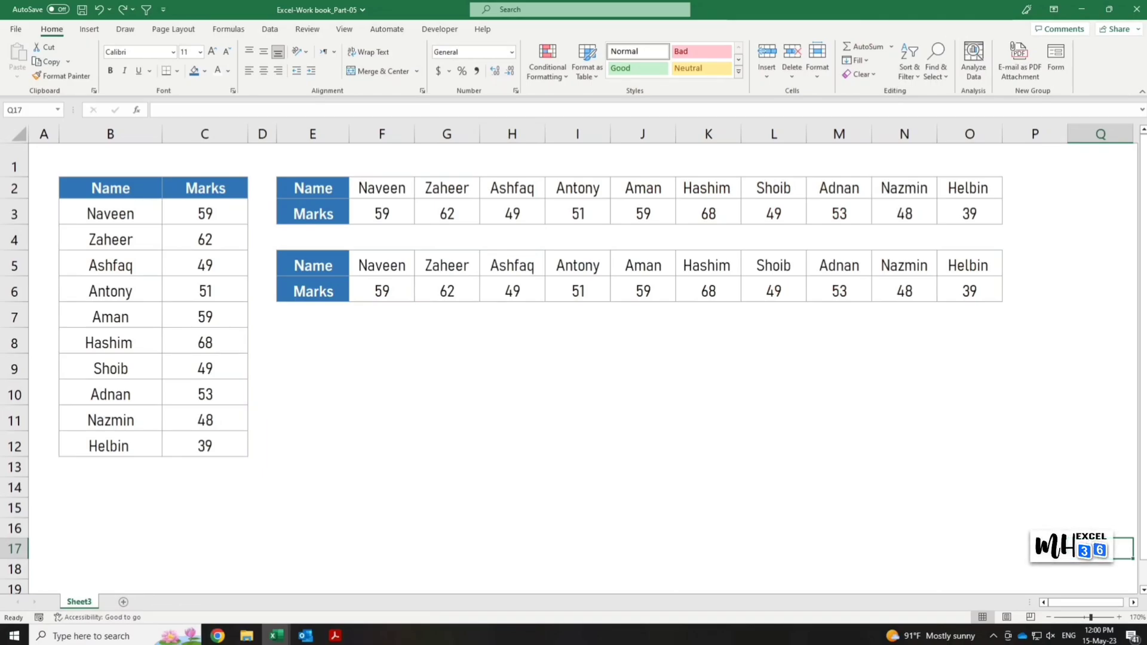
Enter the formula =TRANSPOSE(B2:C12) in cell E8 to build a dynamic transposed table.
{"action": "left_click", "coordinate": [310, 338]}
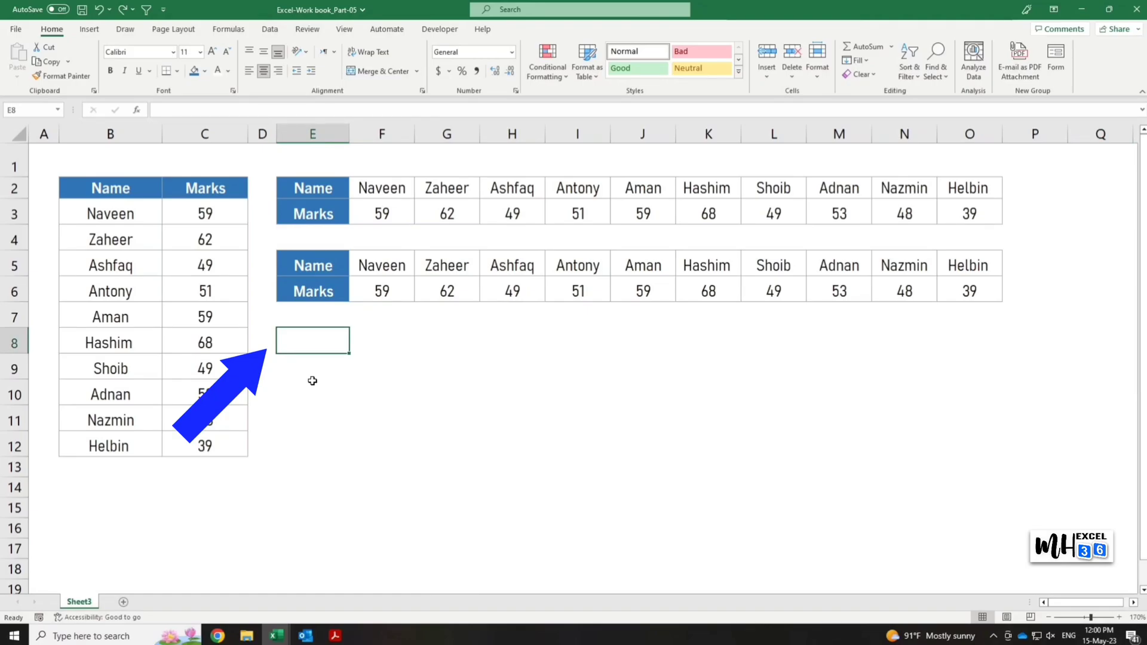
{"action": "type", "text": "="}
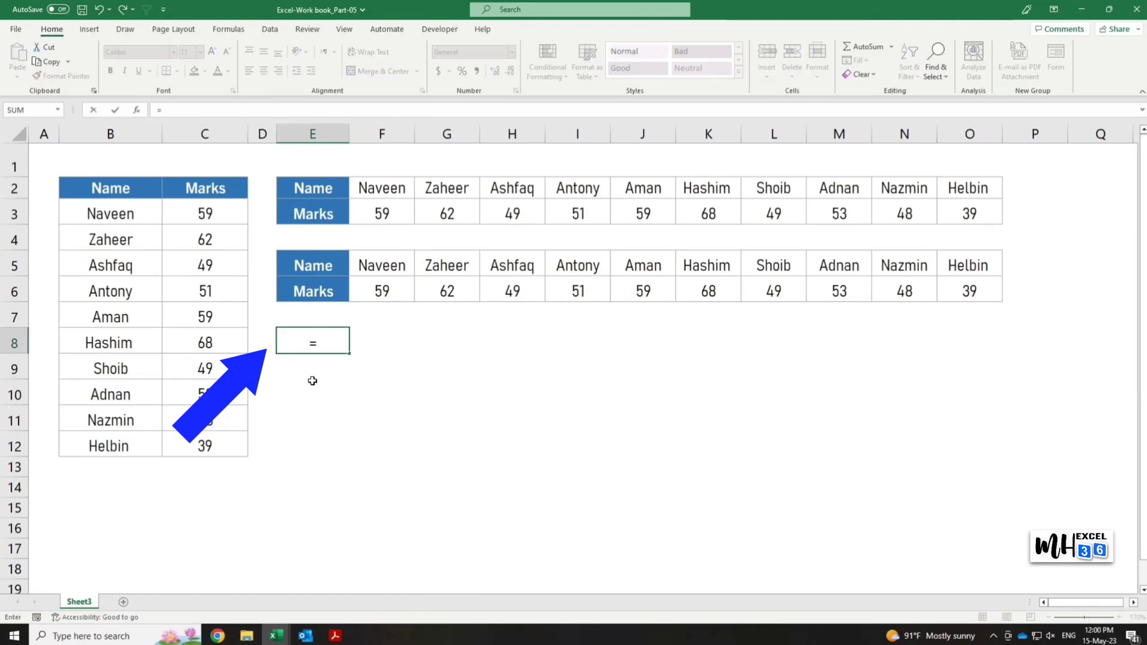
{"action": "type", "text": "TRANSPOSE"}
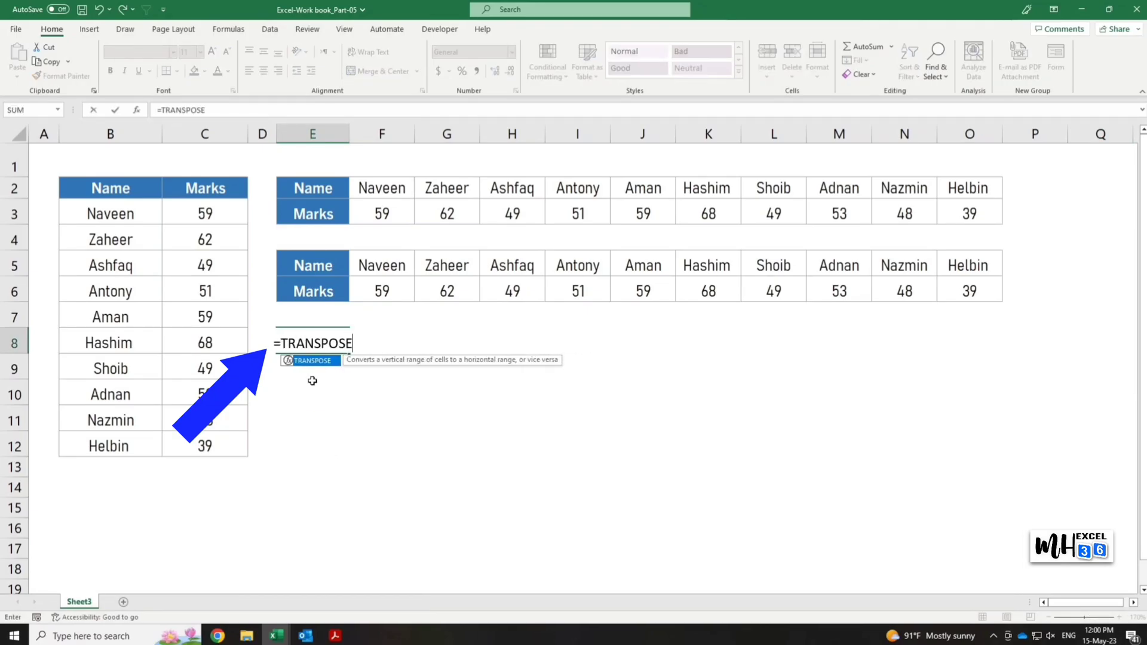
{"action": "type", "text": "("}
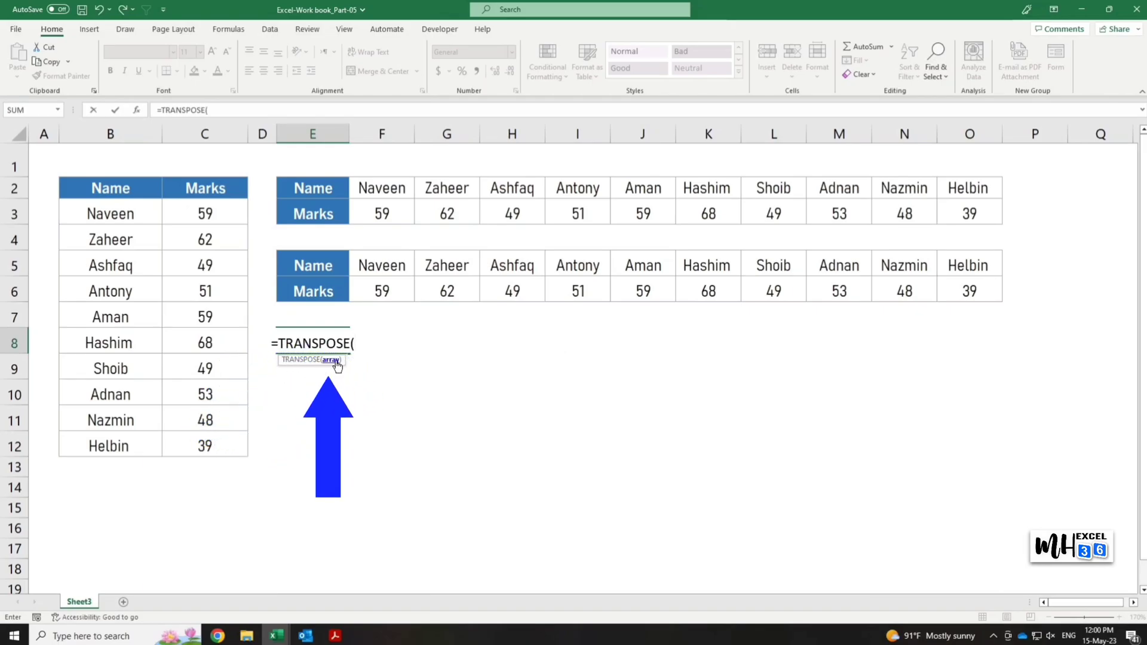
{"action": "left_click_drag", "start_coordinate": [110, 188], "coordinate": [205, 437]}
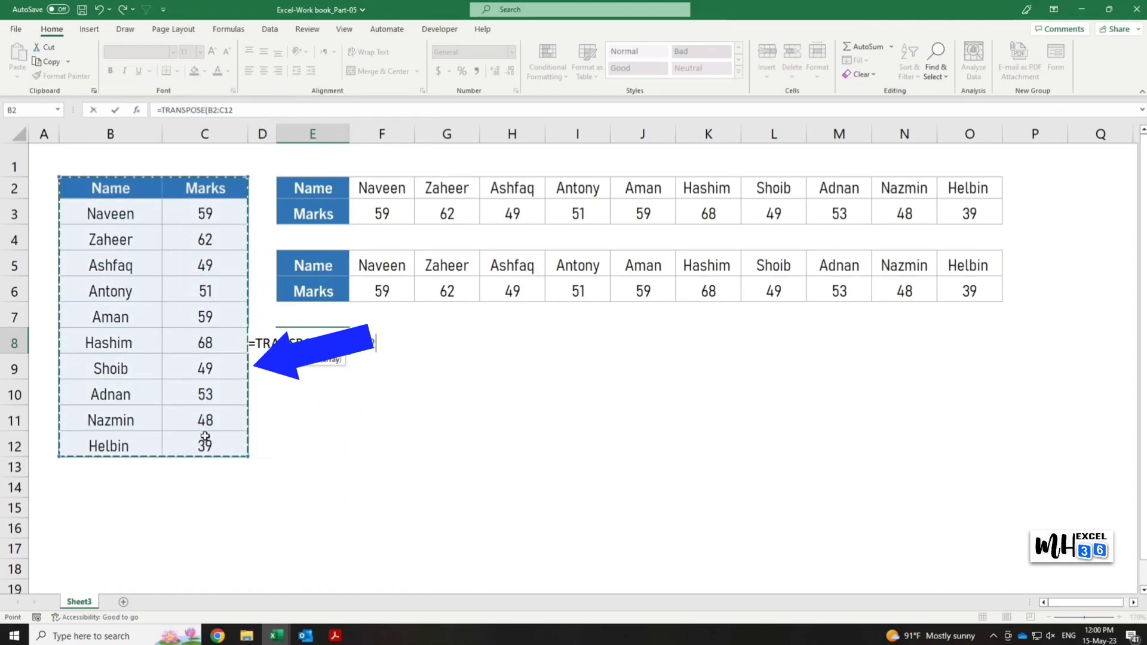
{"action": "type", "text": ")"}
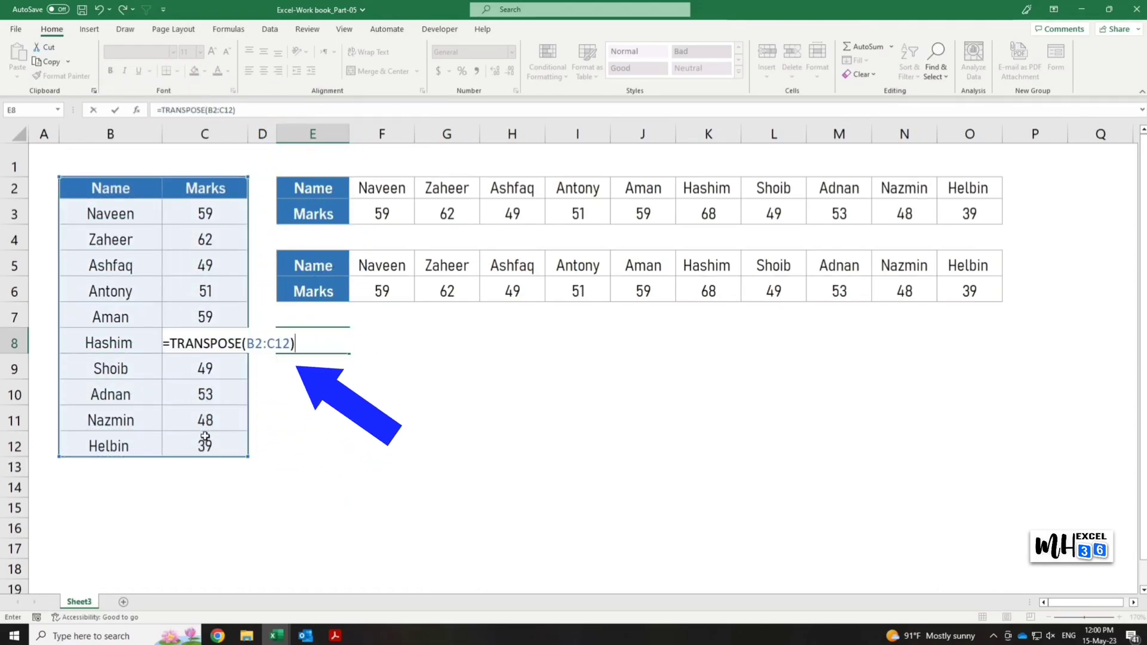
{"action": "key", "text": "Return"}
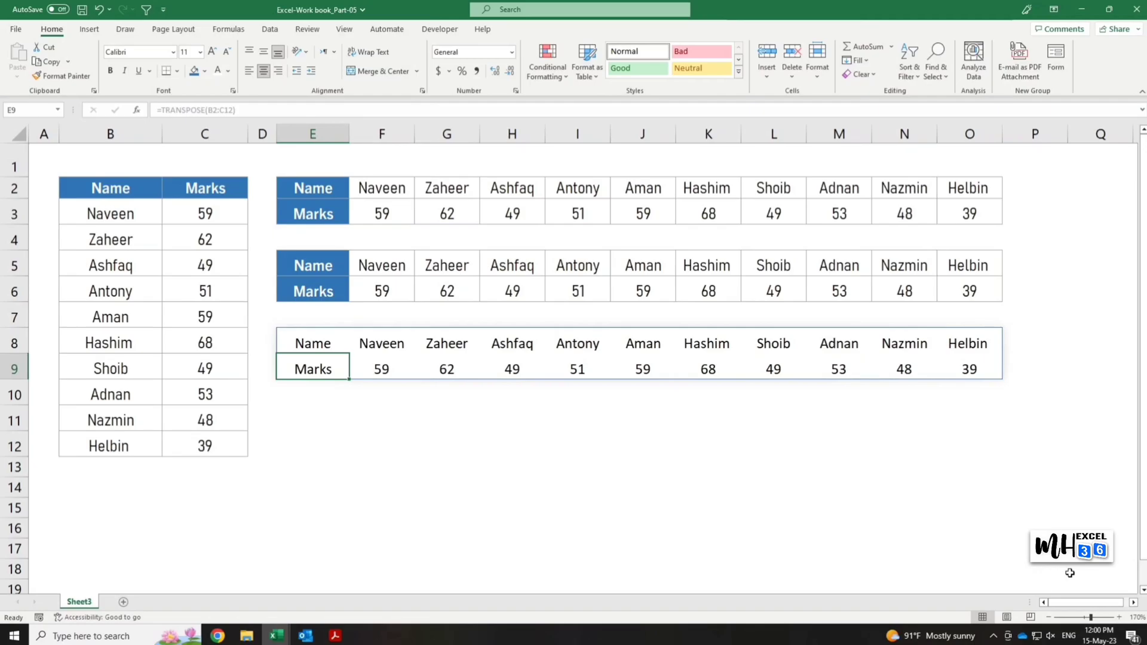
Set the mark in C3 to 61 to test whether the TRANSPOSE formula output follows the source.
{"action": "left_click", "coordinate": [221, 213]}
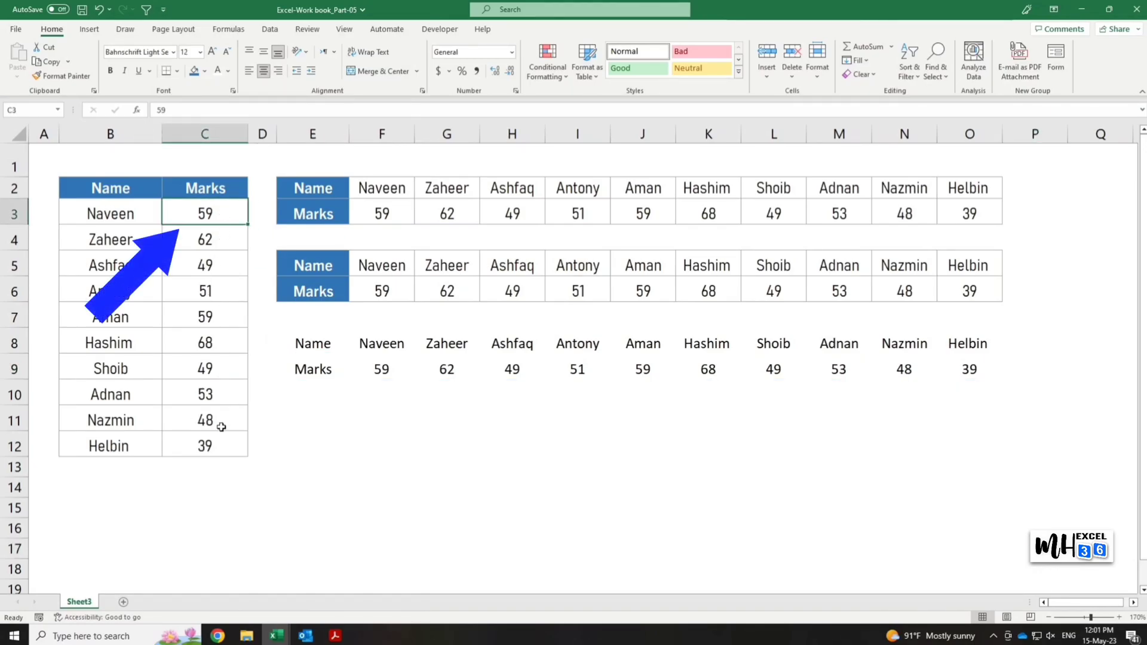
{"action": "type", "text": "61"}
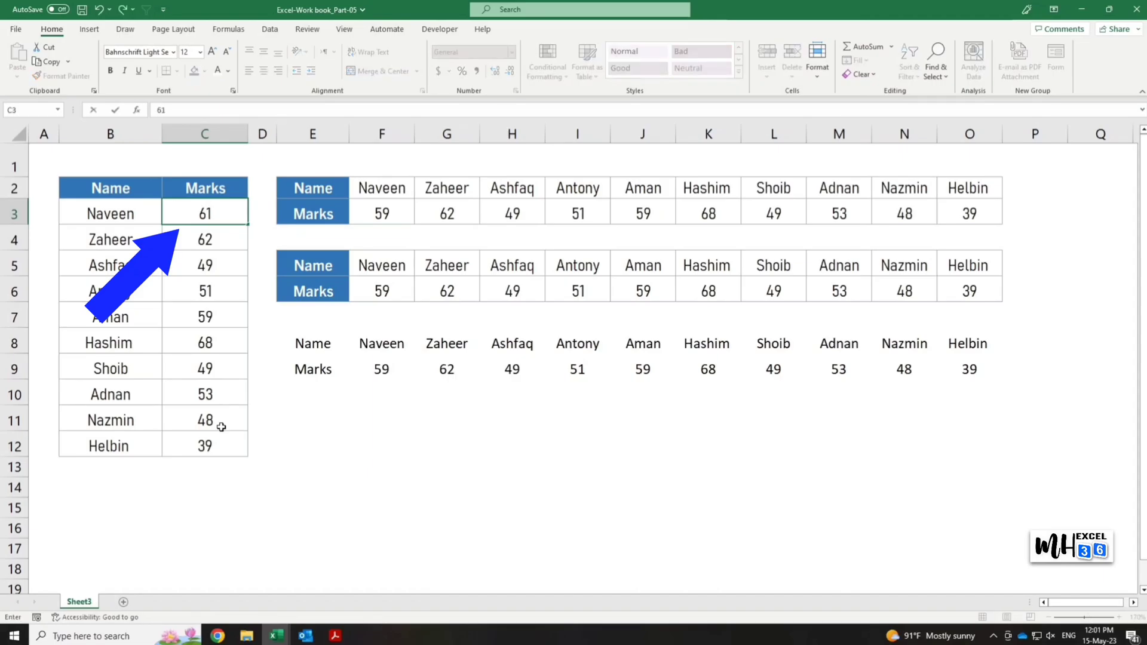
{"action": "key", "text": "Return"}
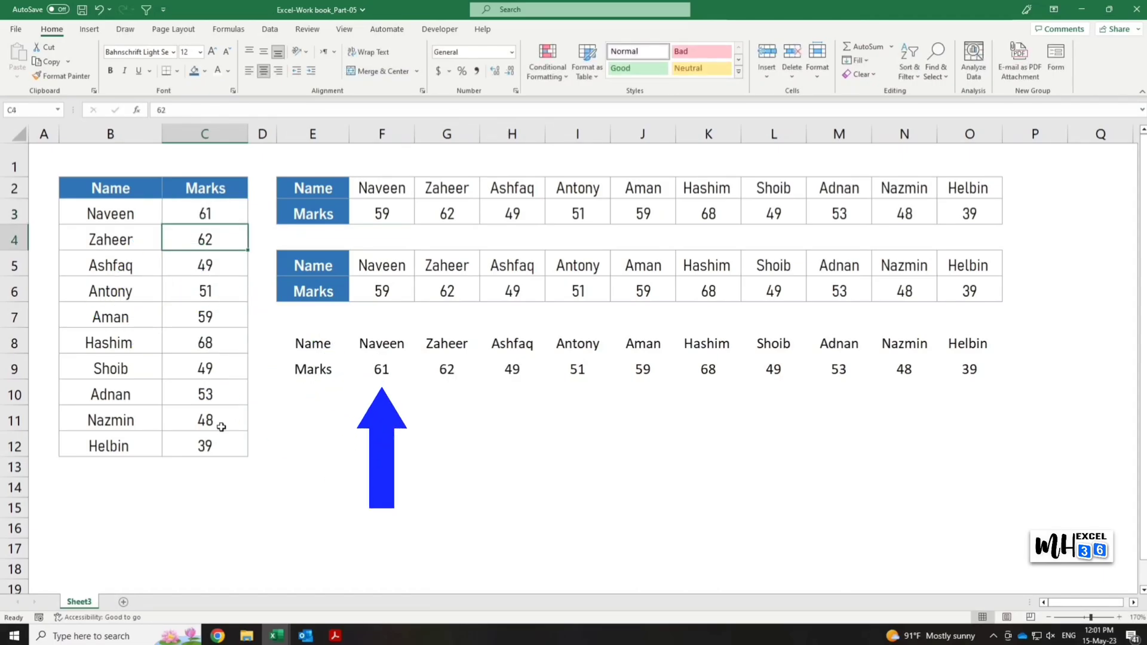
{"action": "key", "text": "Up"}
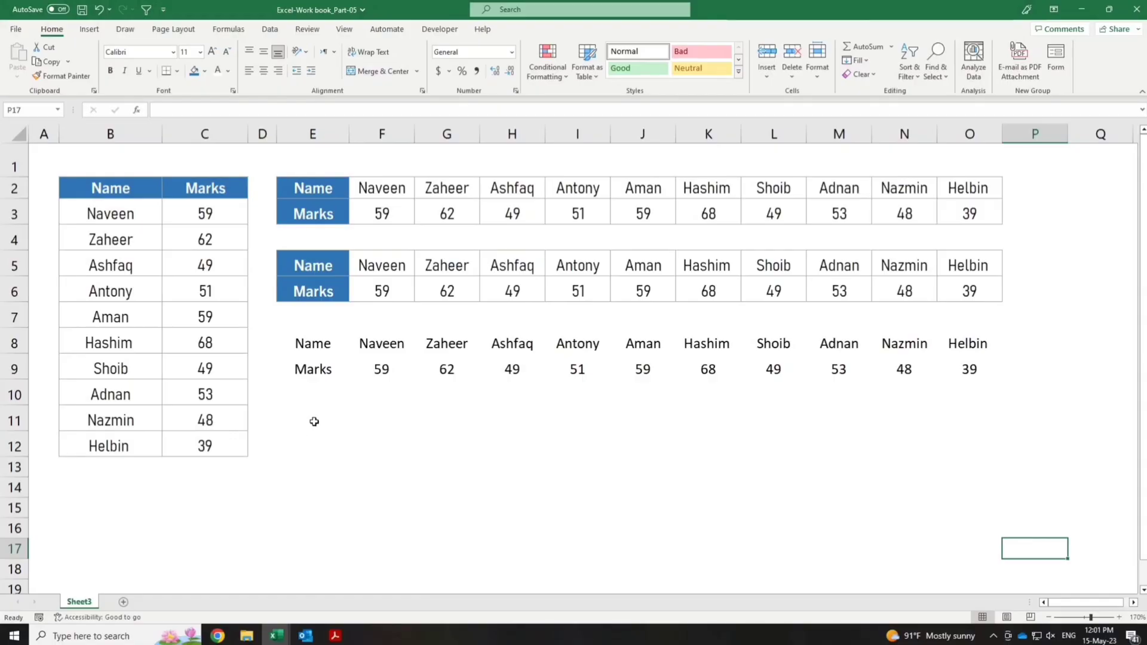
Link E11 to the Name header with =B2 and E12 to the Marks header with =C2.
{"action": "left_click", "coordinate": [313, 417]}
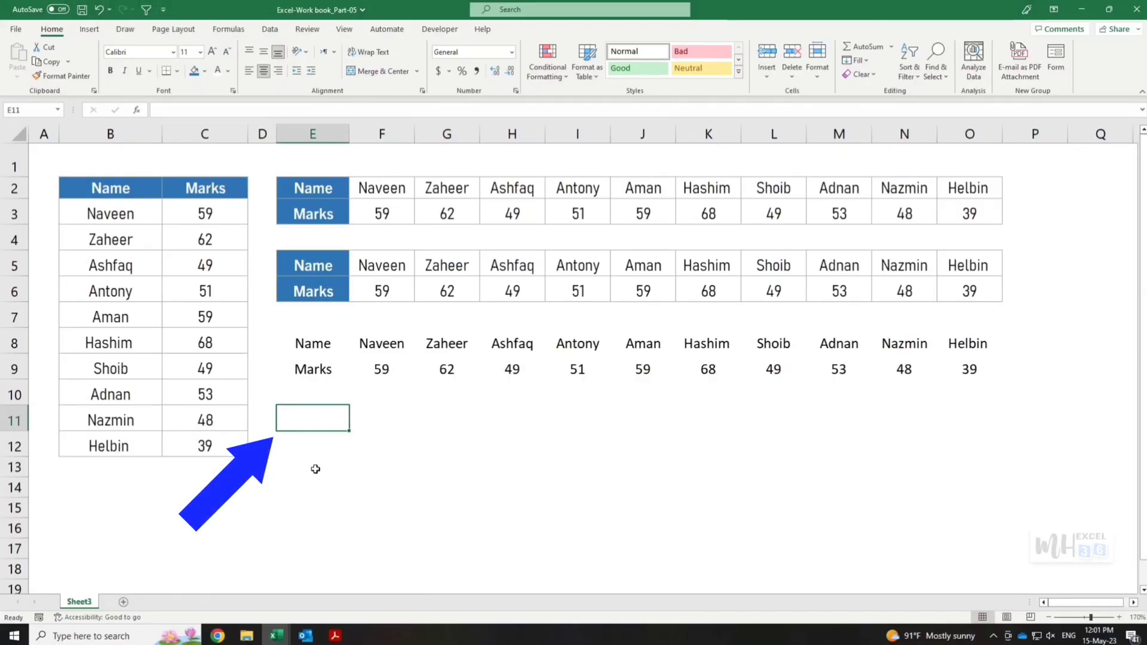
{"action": "type", "text": "="}
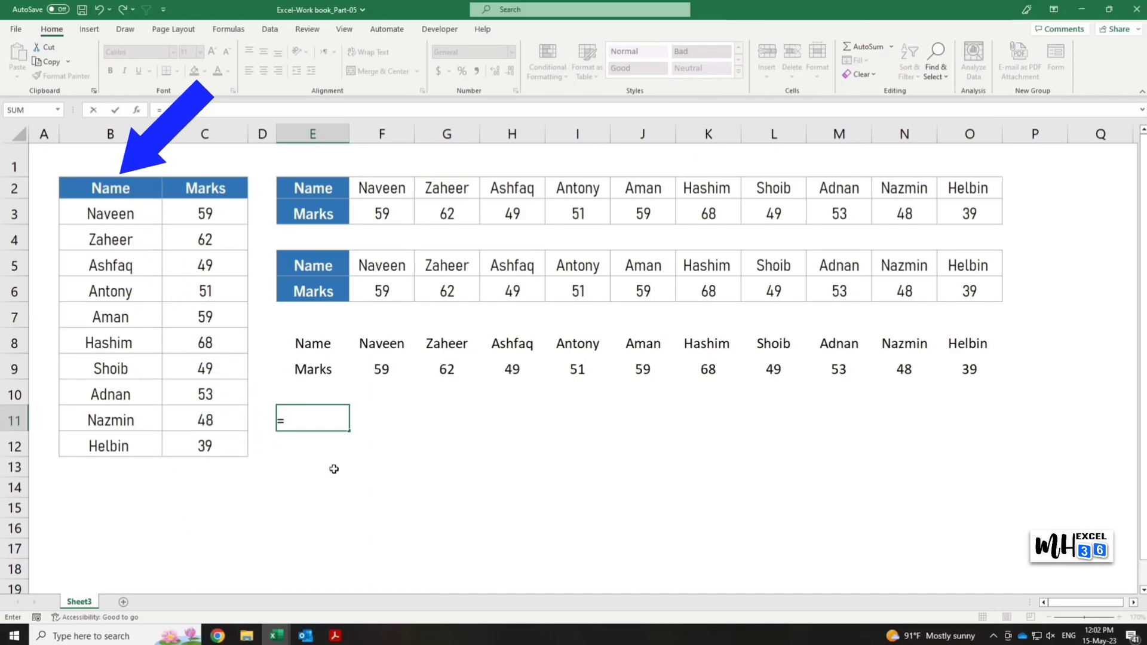
{"action": "left_click", "coordinate": [128, 189]}
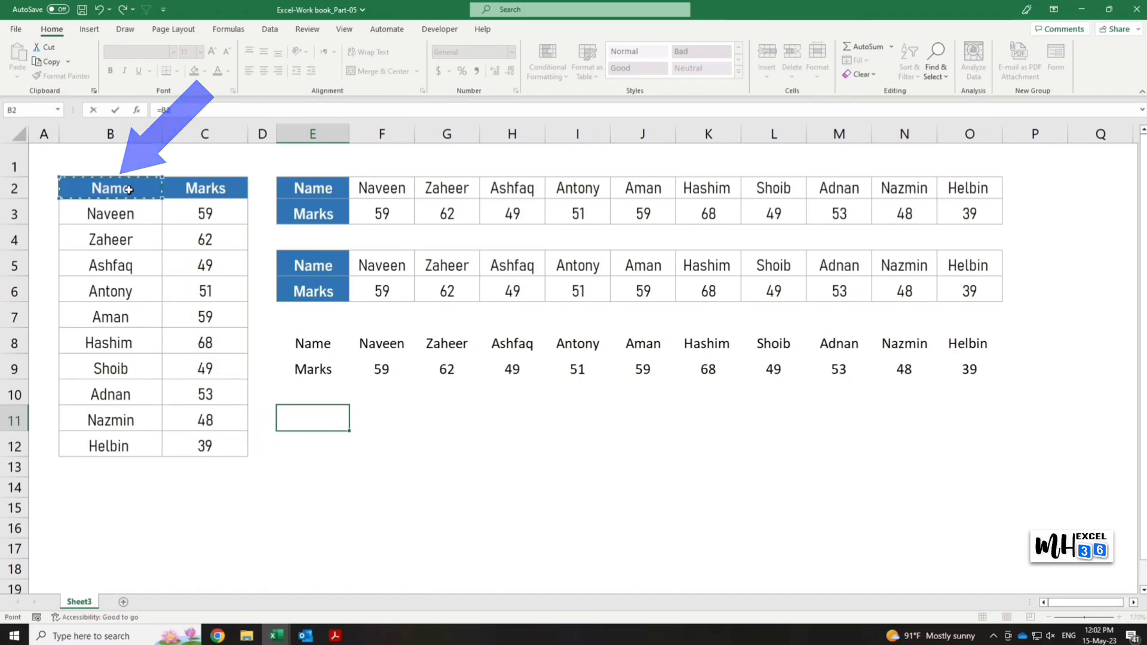
{"action": "key", "text": "Return"}
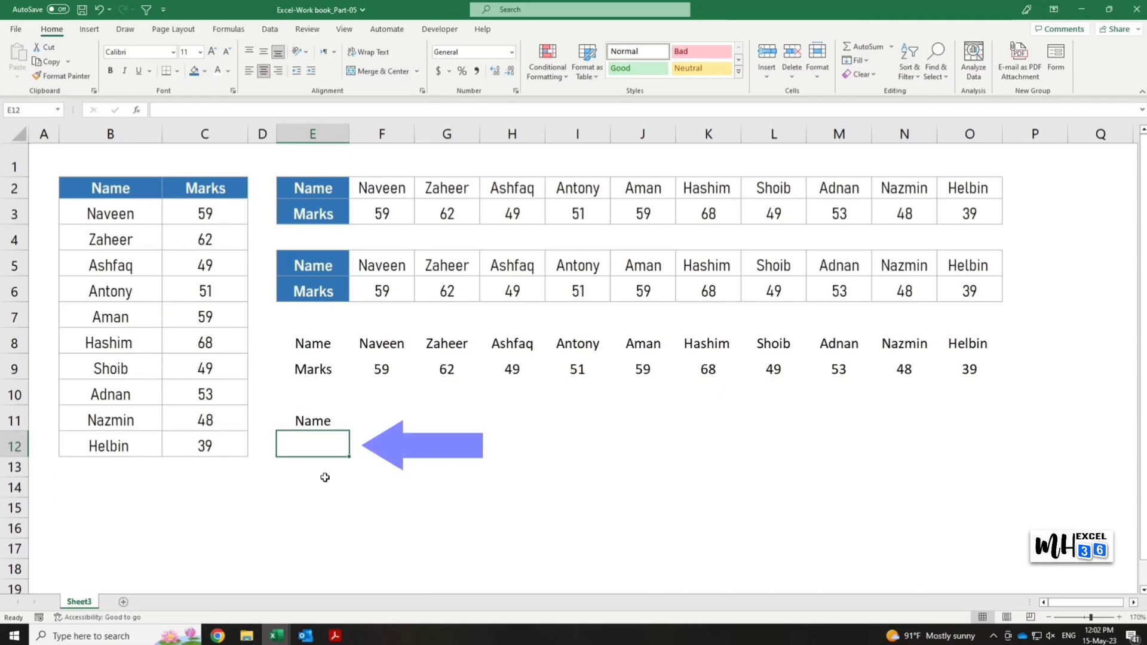
{"action": "type", "text": "="}
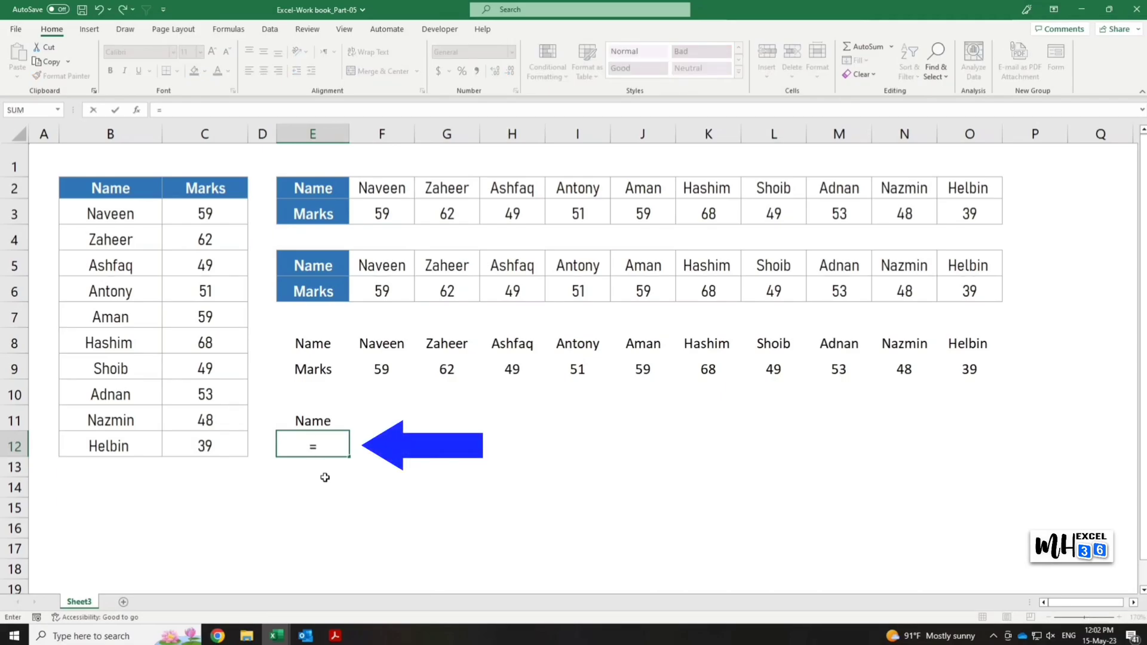
{"action": "left_click", "coordinate": [224, 192]}
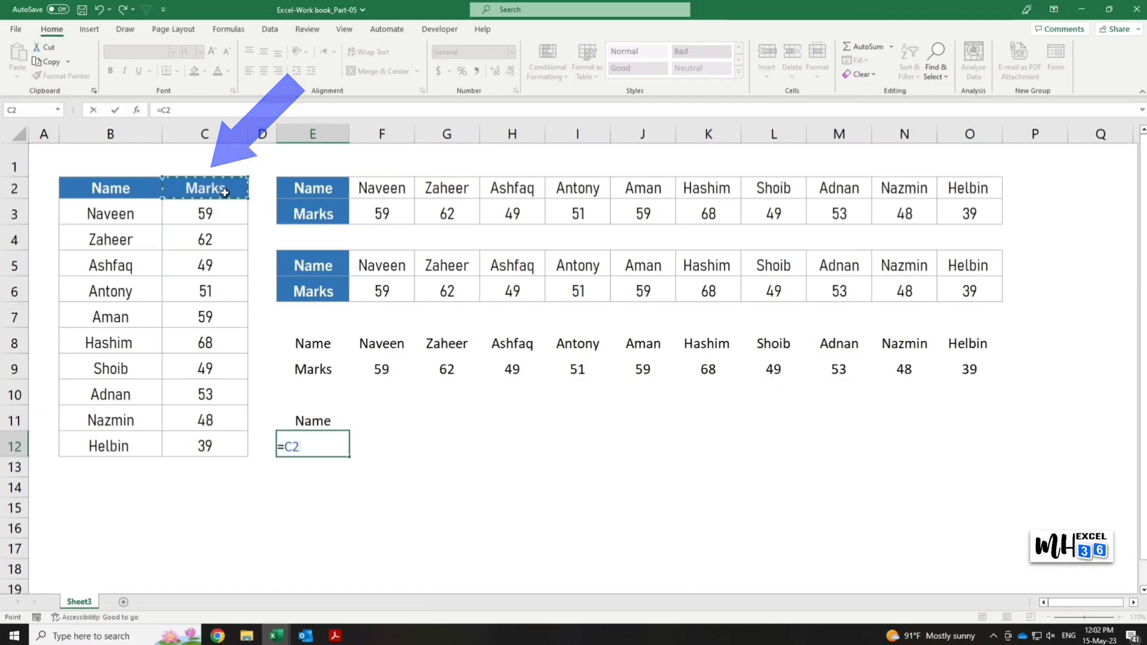
{"action": "key", "text": "Return"}
{"action": "left_click", "coordinate": [408, 510]}
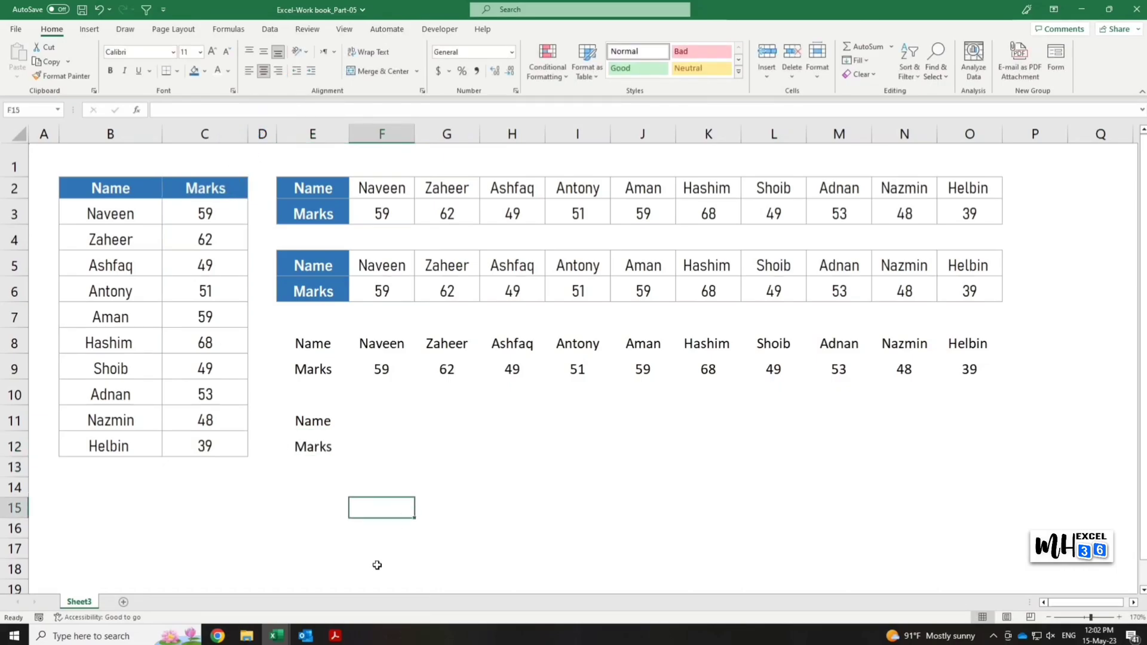
Try to fill the reference formula in E11 across row 11 to column O, and undo the fill.
{"action": "left_click", "coordinate": [329, 423]}
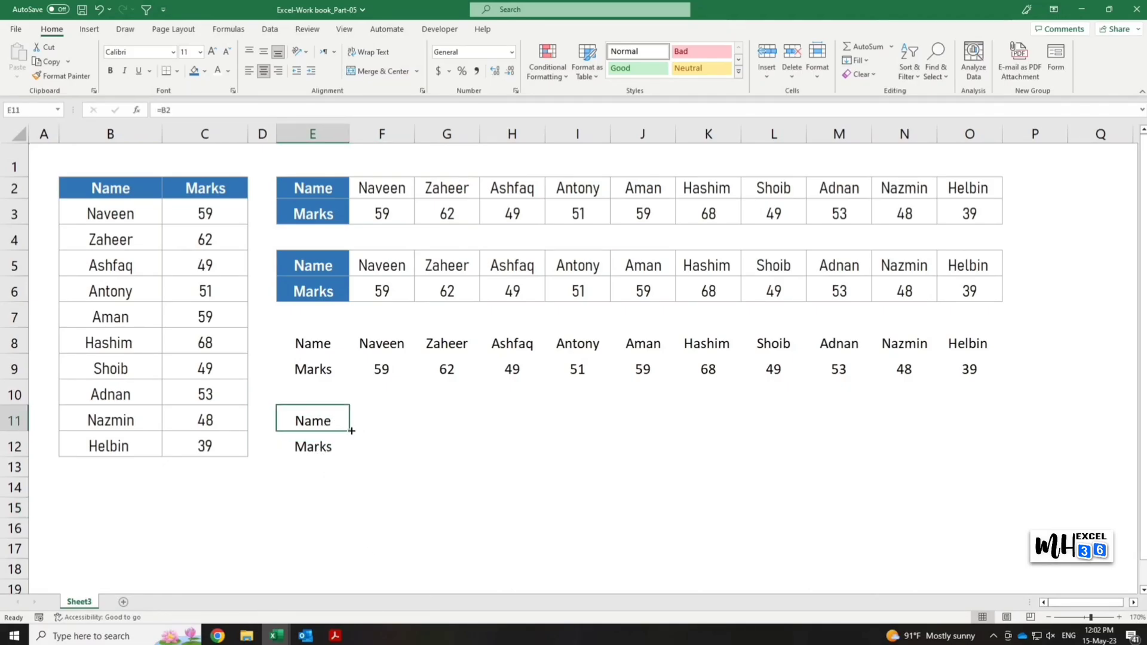
{"action": "left_click_drag", "start_coordinate": [350, 430], "coordinate": [1009, 418]}
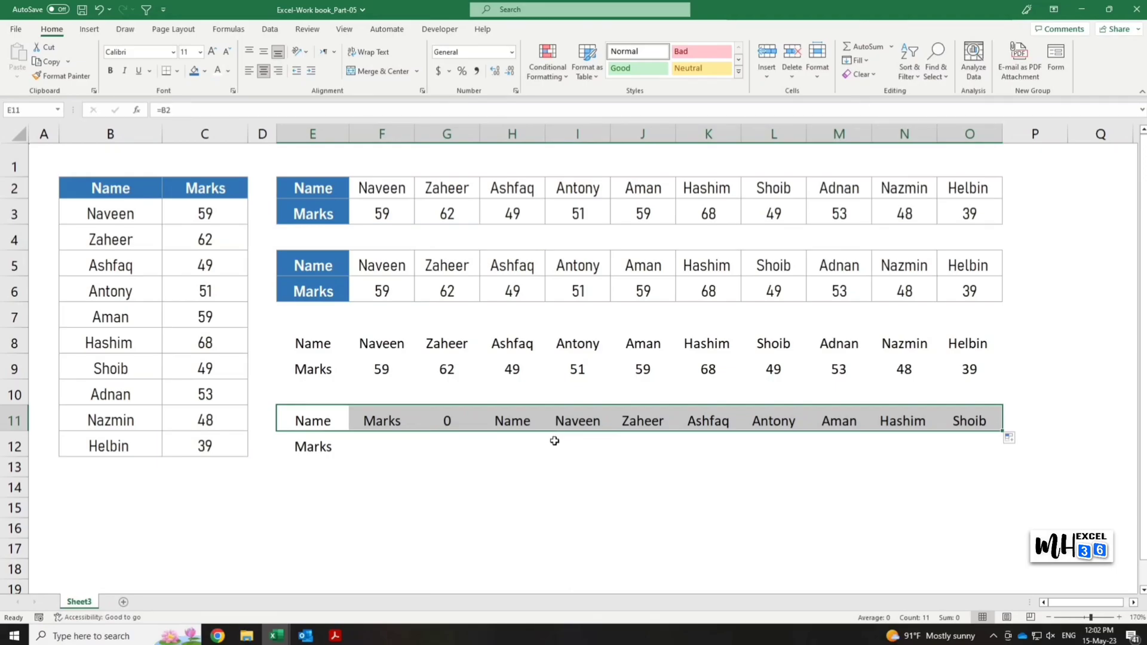
{"action": "key", "text": "ctrl+z"}
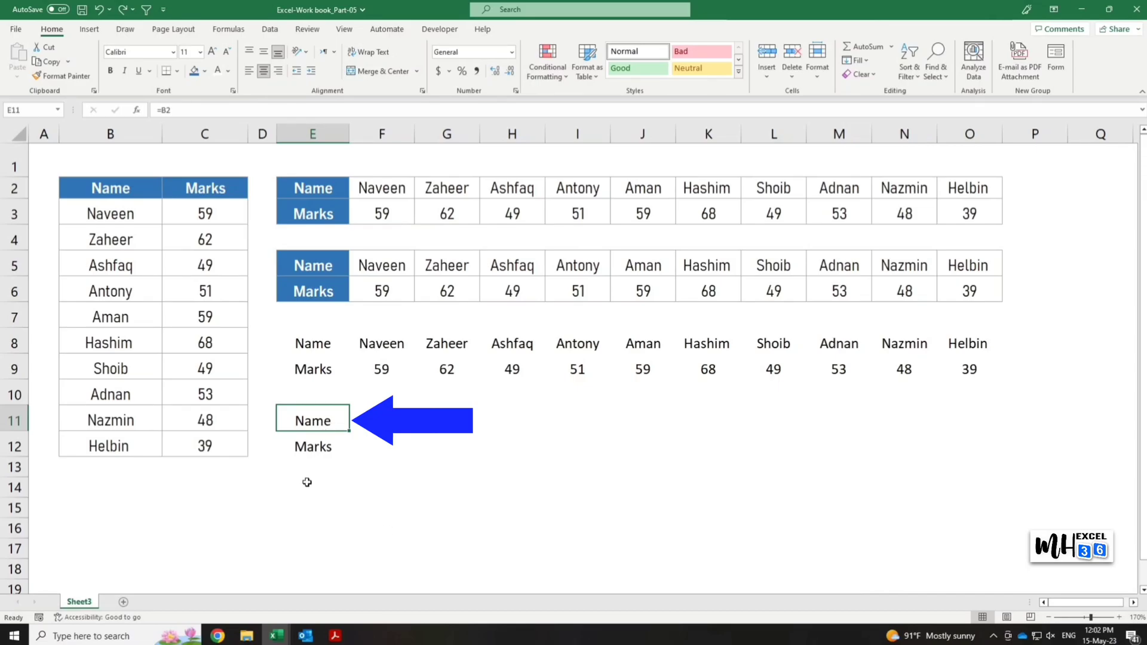
Replace the equals sign with the prefix MH in E11 and E12 so they hold the text MHB2 and MHC2.
{"action": "key", "text": "F2"}
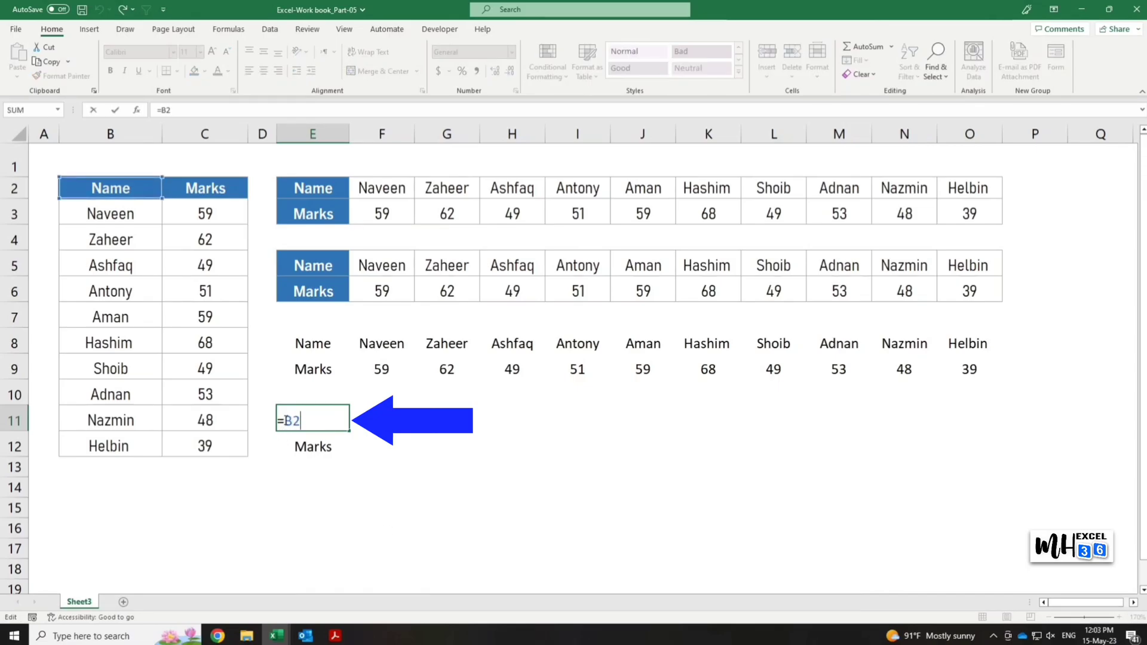
{"action": "left_click_drag", "start_coordinate": [285, 421], "coordinate": [269, 420]}
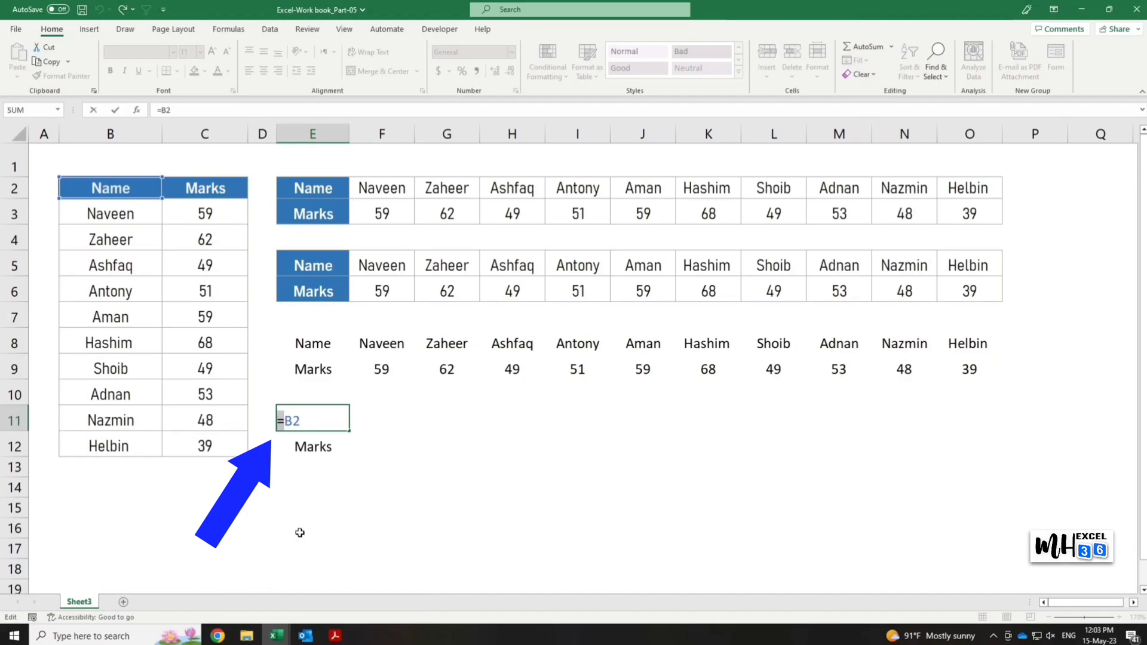
{"action": "type", "text": "MH"}
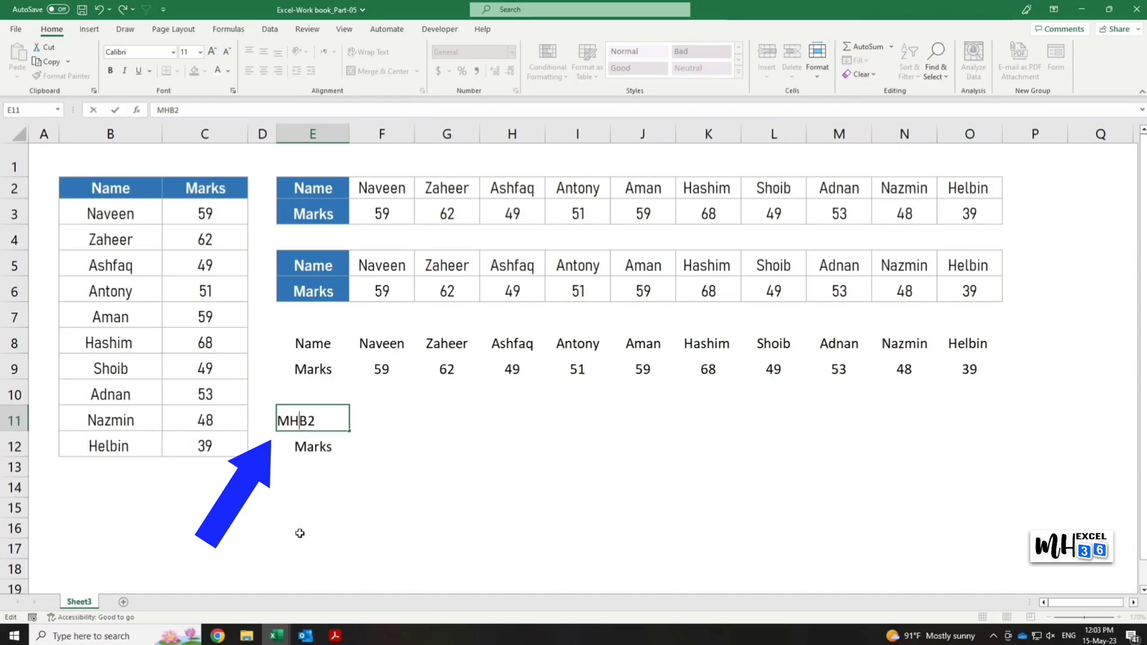
{"action": "key", "text": "Return"}
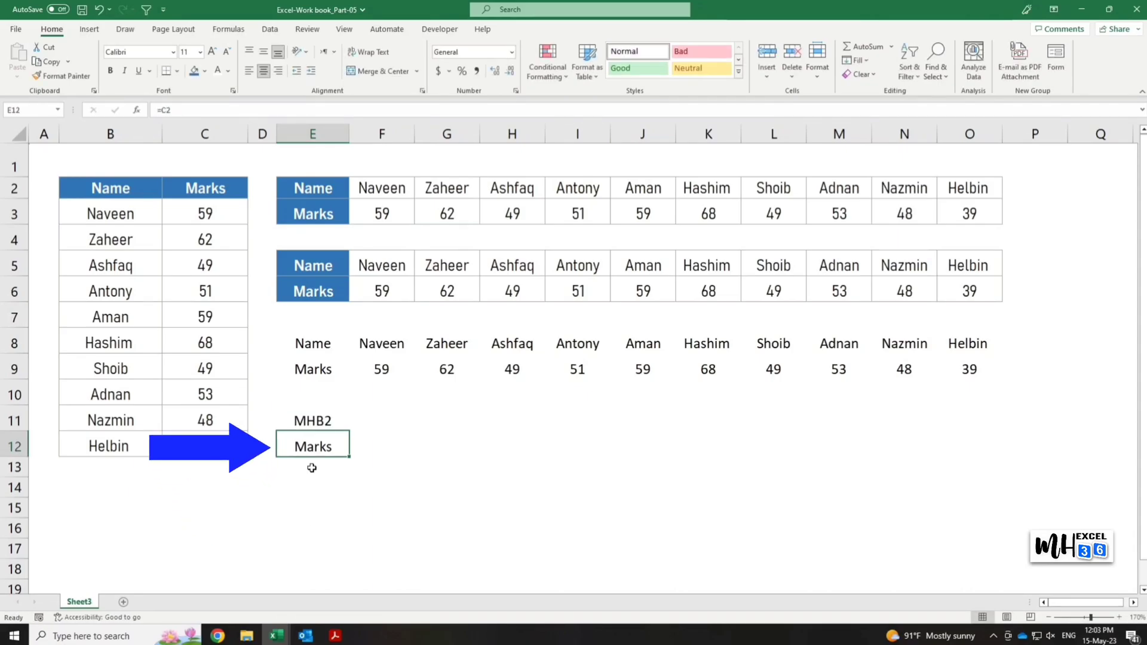
{"action": "key", "text": "F2"}
{"action": "key", "text": "Home"}
{"action": "key", "text": "shift+Right"}
{"action": "type", "text": "MH"}
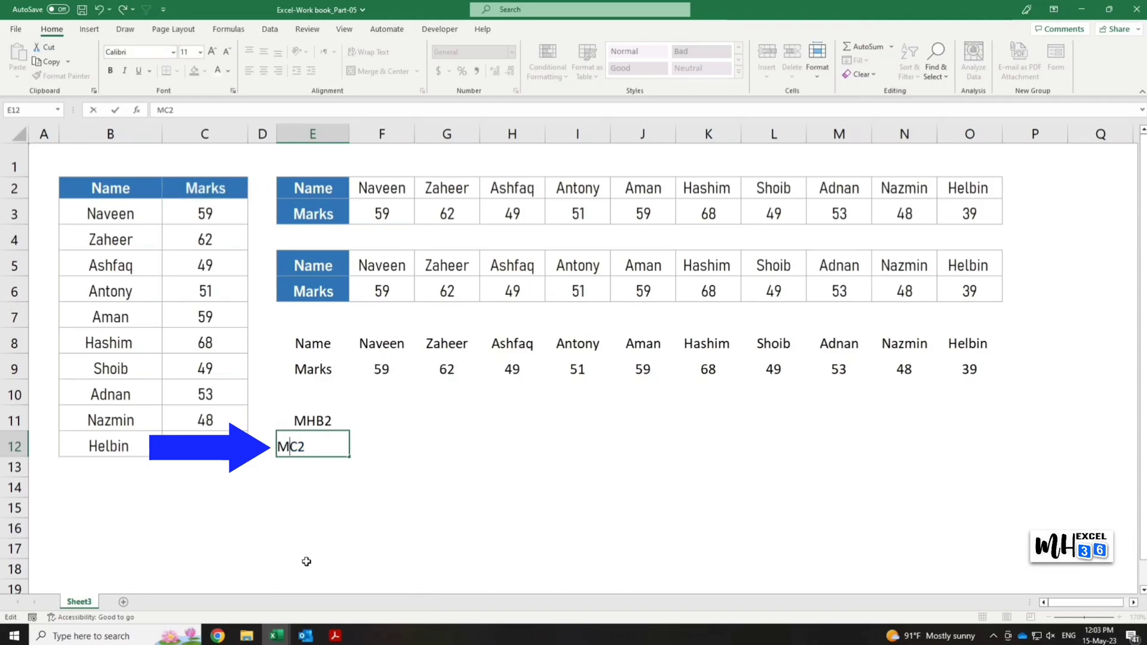
{"action": "key", "text": "Return"}
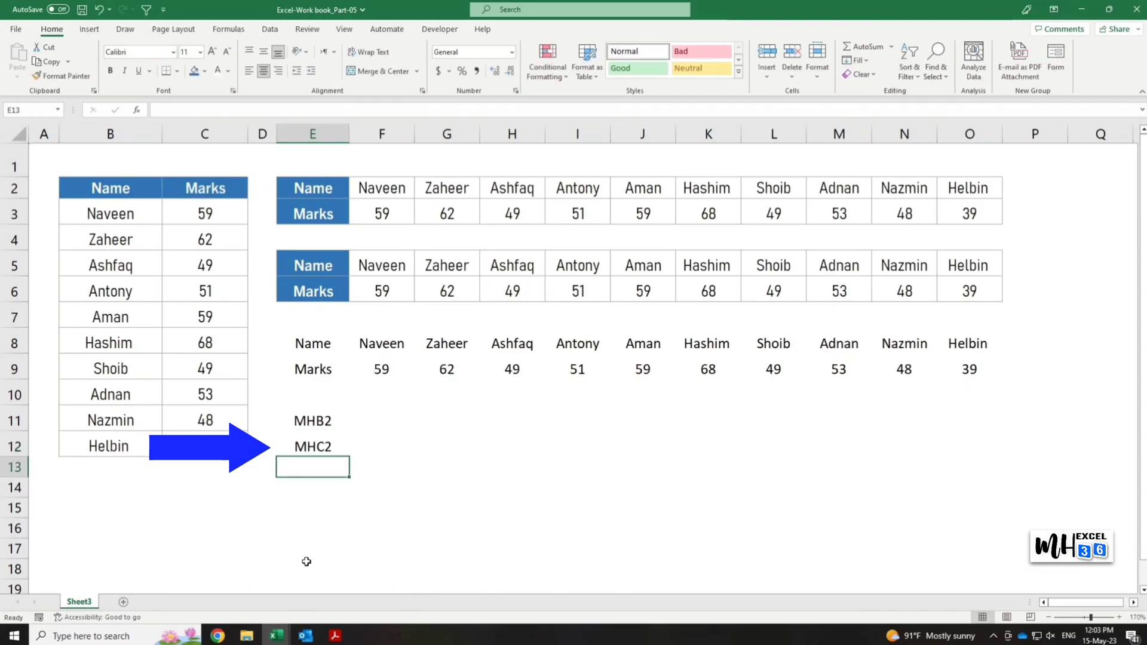
Fill E11:E12 across to column O and replace every MH in E11:O12 with an equals sign.
{"action": "left_click_drag", "start_coordinate": [332, 421], "coordinate": [989, 456]}
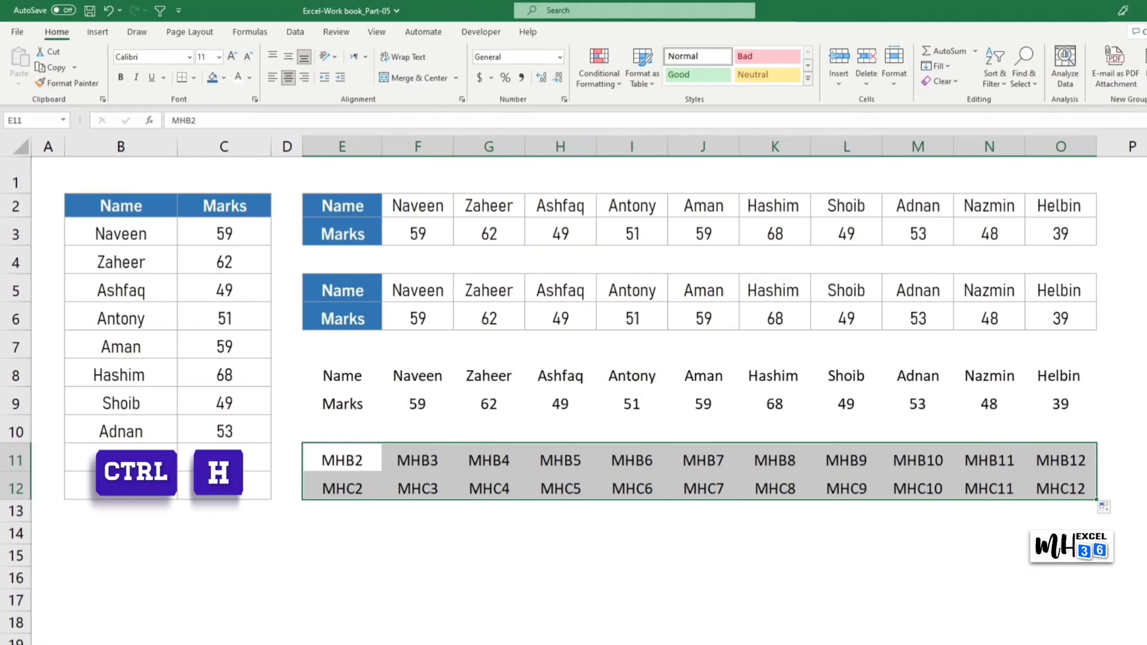
{"action": "key", "text": "ctrl+h"}
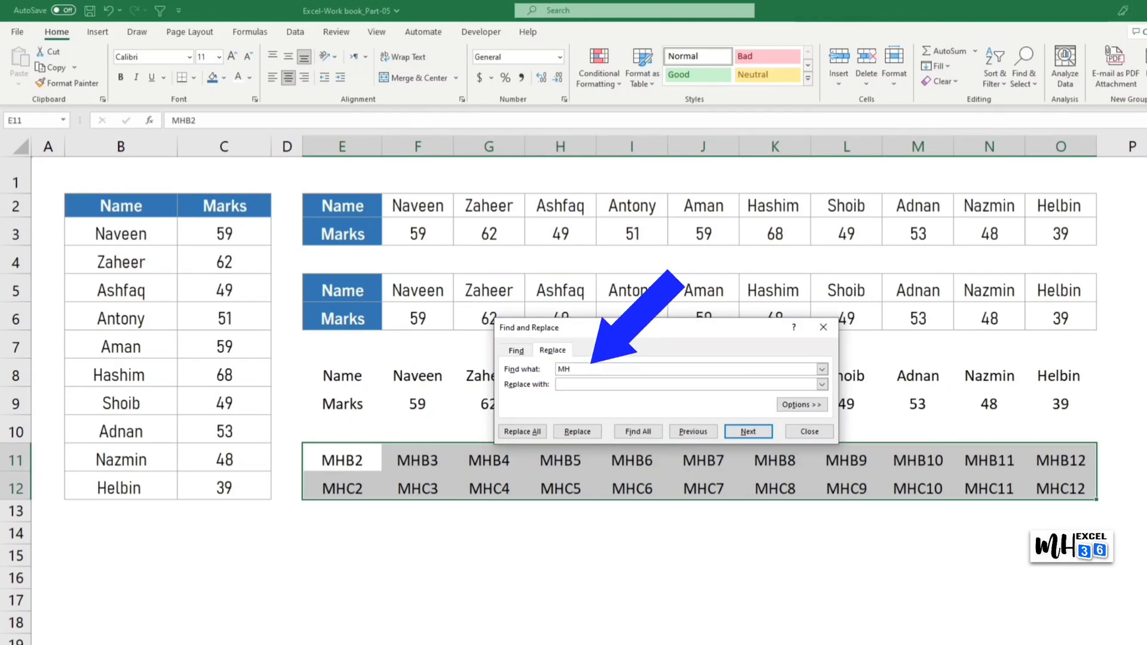
{"action": "left_click", "coordinate": [568, 385]}
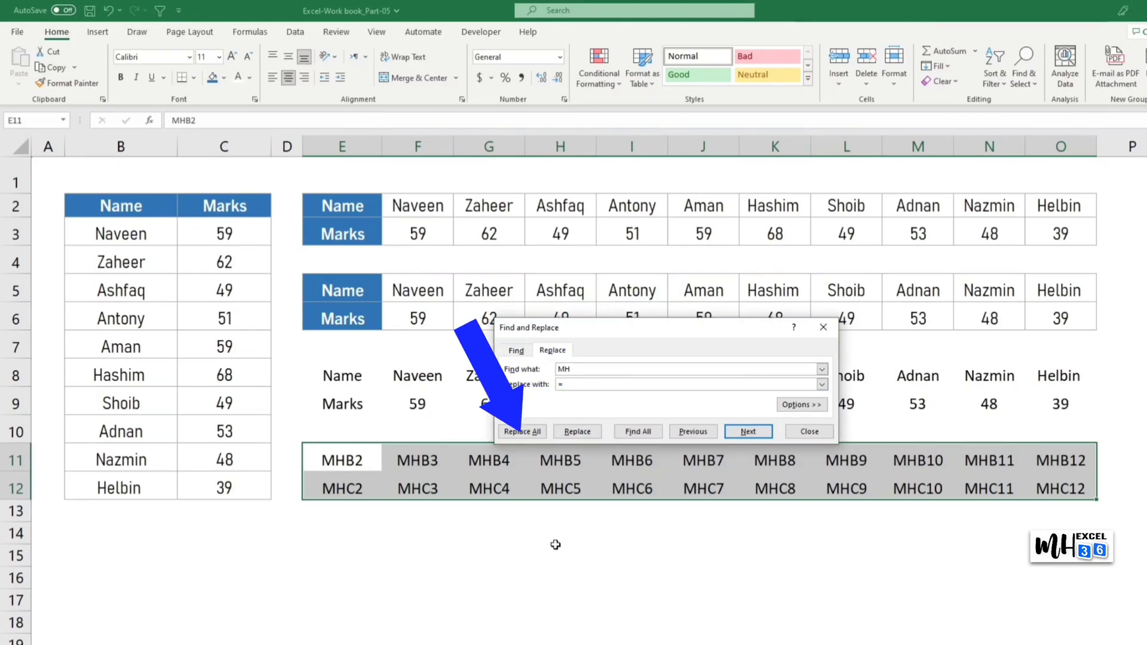
{"action": "left_click", "coordinate": [545, 435]}
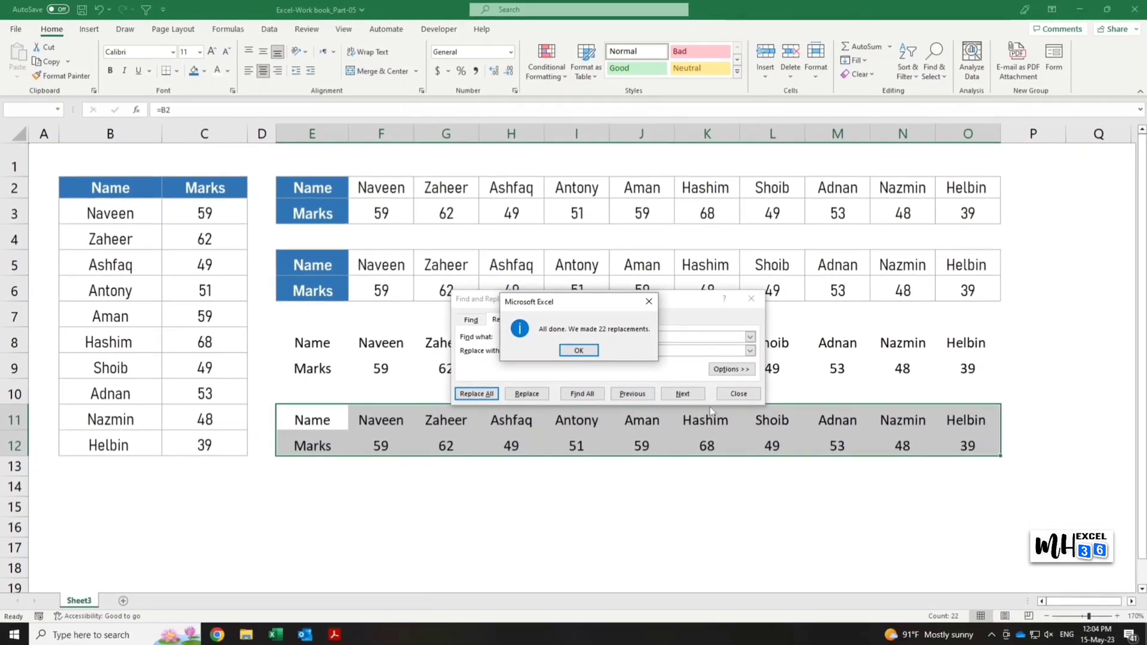
{"action": "left_click", "coordinate": [650, 305]}
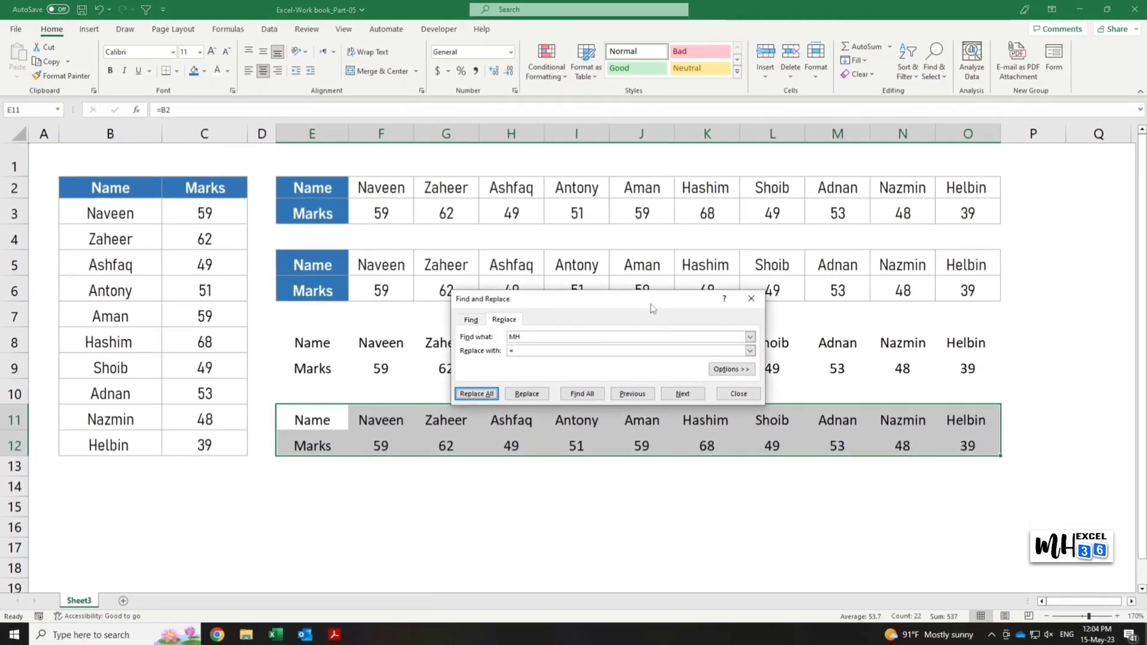
{"action": "left_click", "coordinate": [750, 298]}
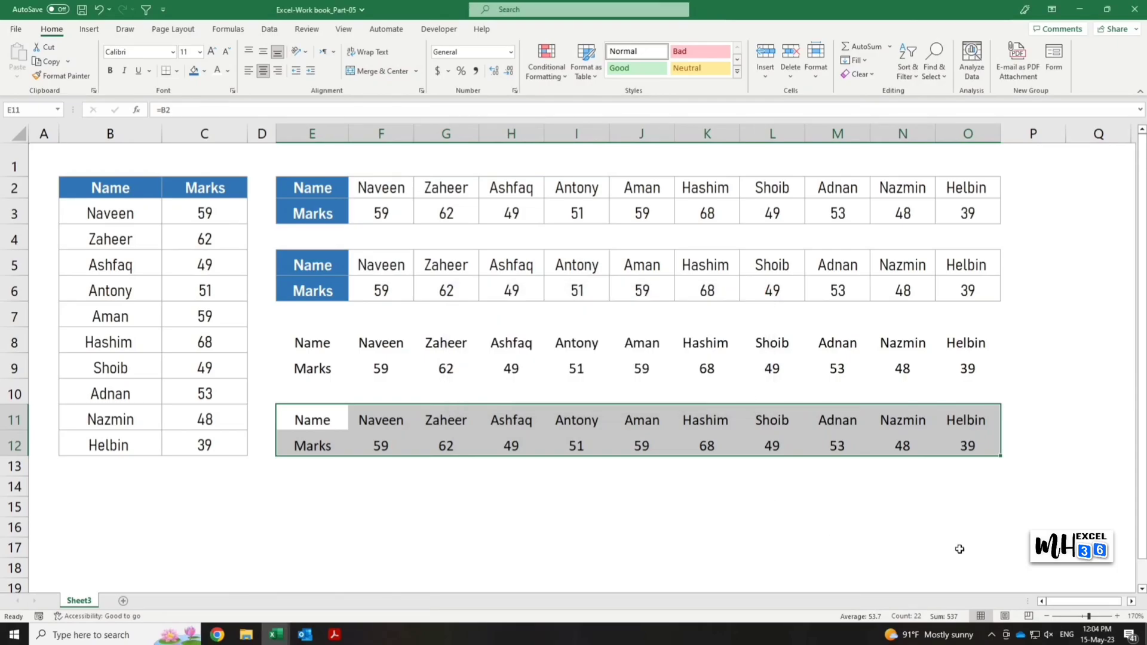
{"action": "left_click", "coordinate": [1013, 545]}
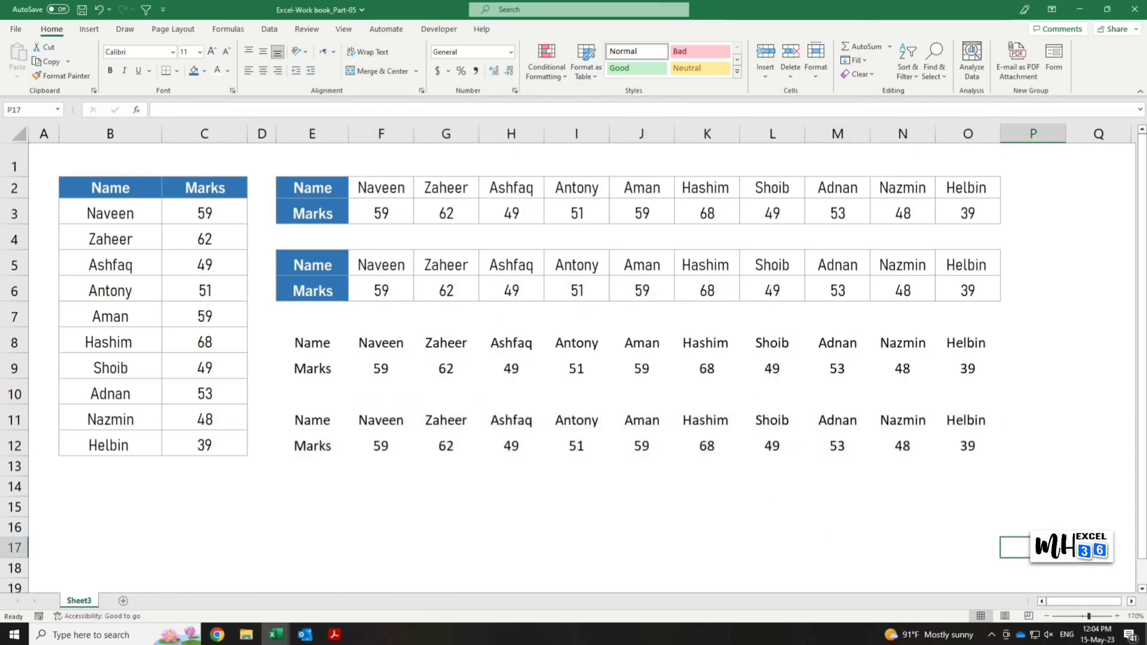
Set the mark in C3 to 63 and again to 68 to test whether both formula-based tables follow the source.
{"action": "left_click", "coordinate": [209, 216]}
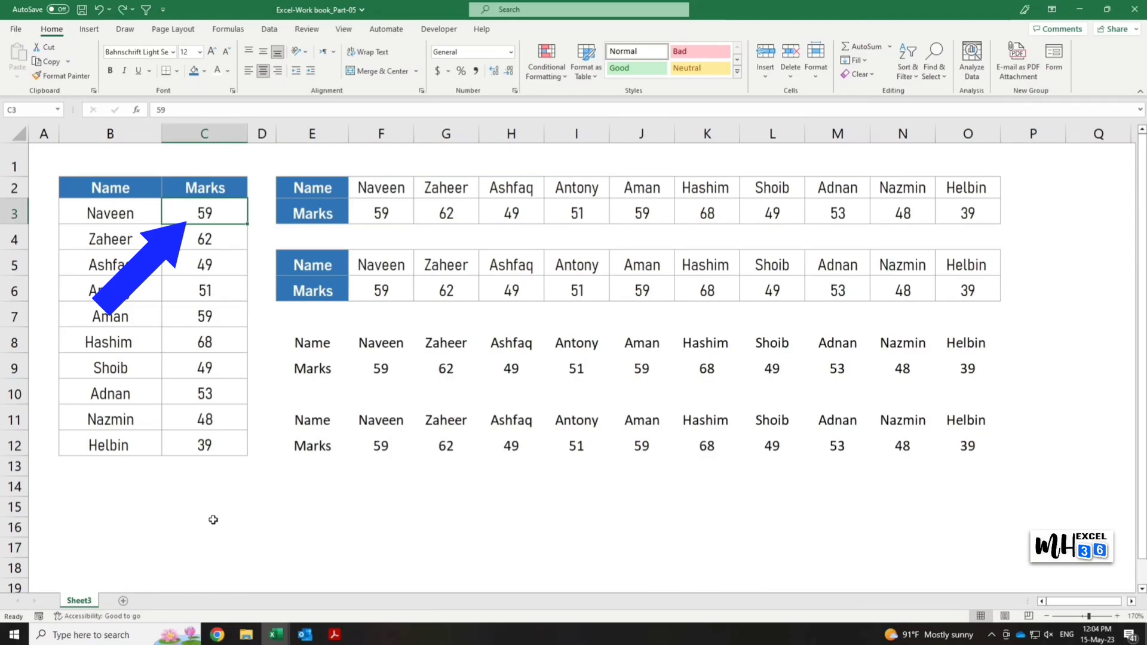
{"action": "type", "text": "63"}
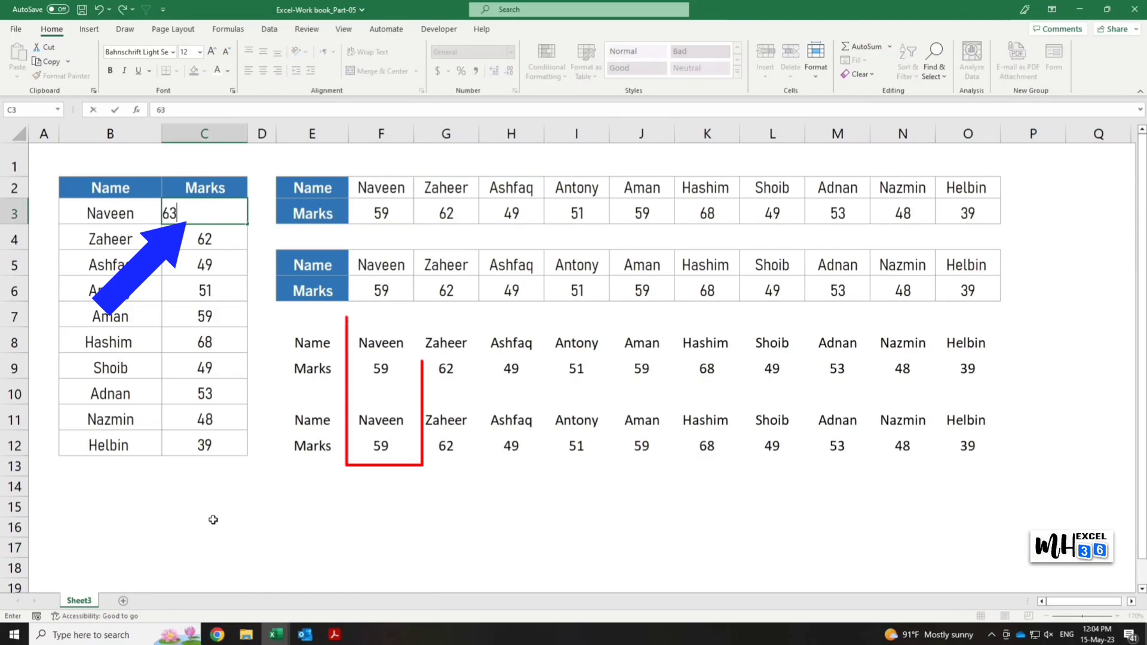
{"action": "key", "text": "Return"}
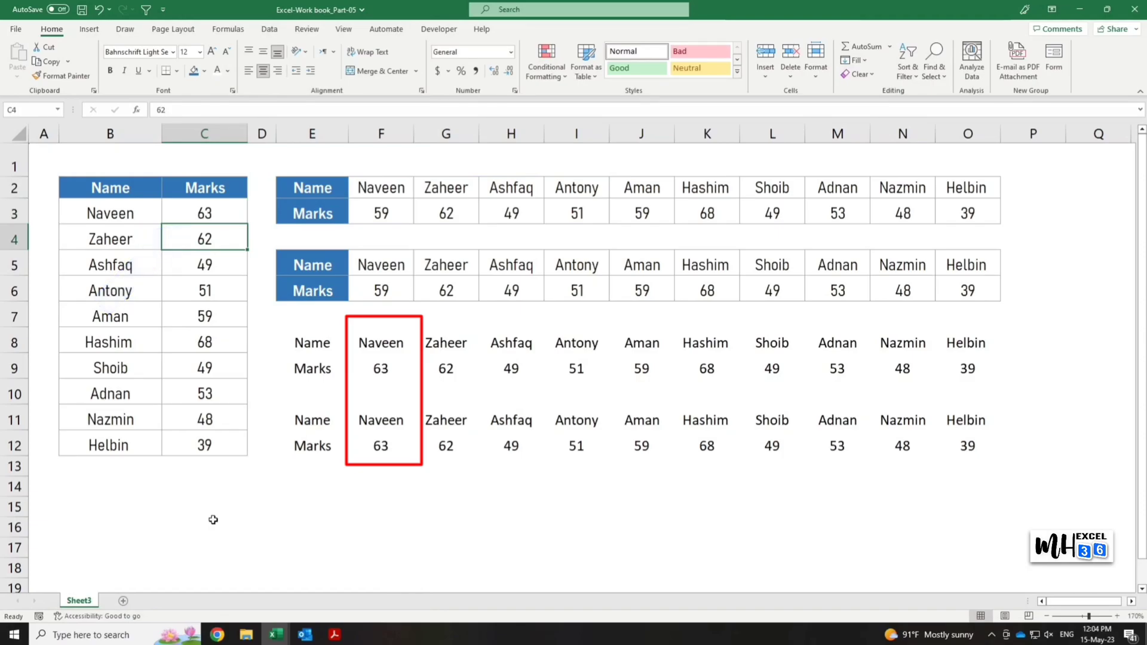
{"action": "key", "text": "Up"}
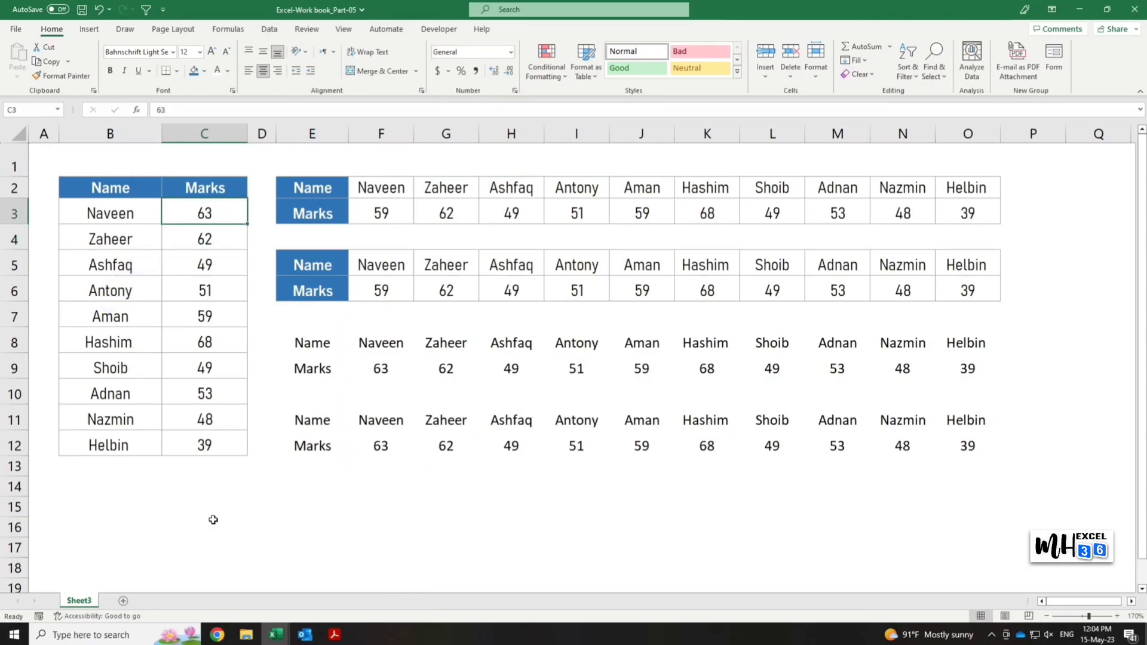
{"action": "type", "text": "68"}
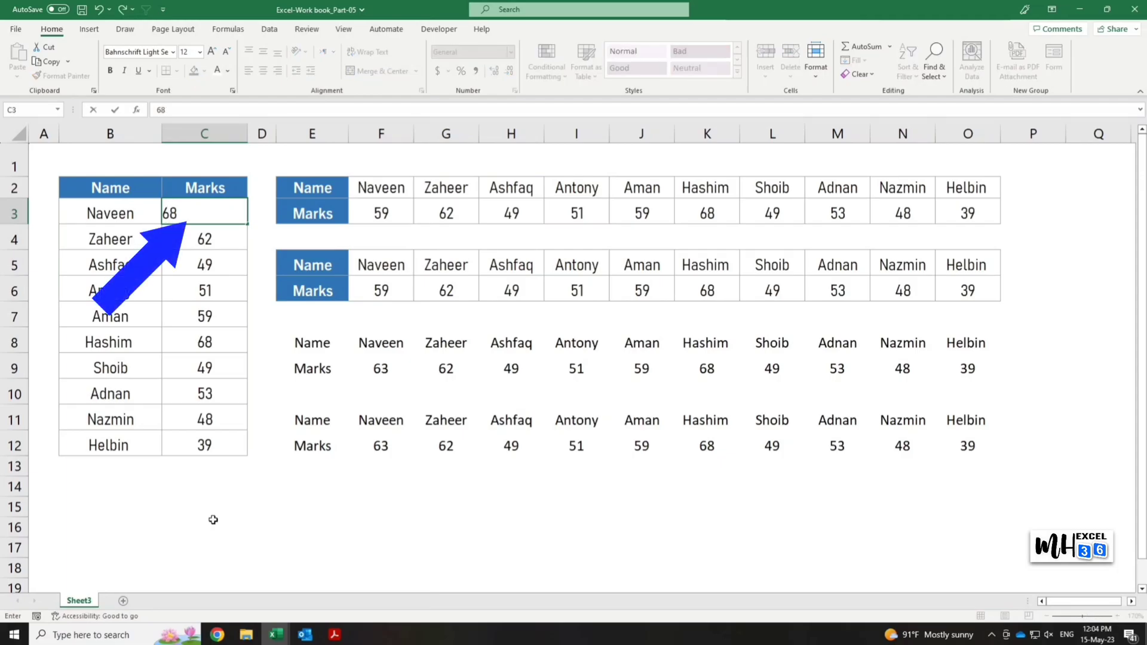
{"action": "key", "text": "Return"}
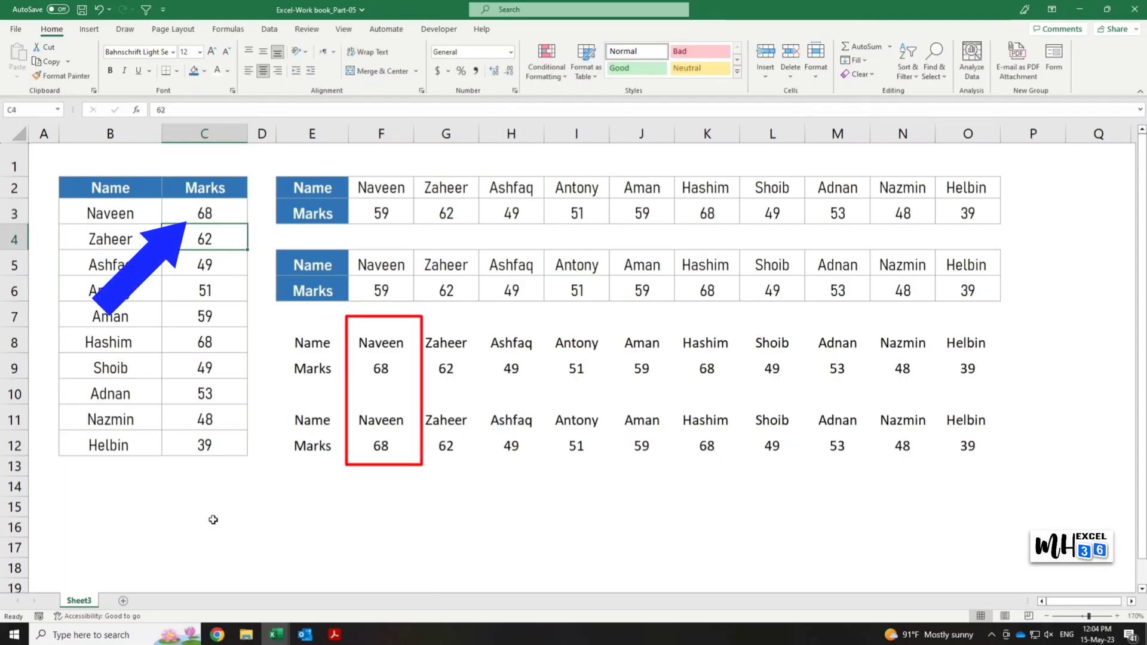